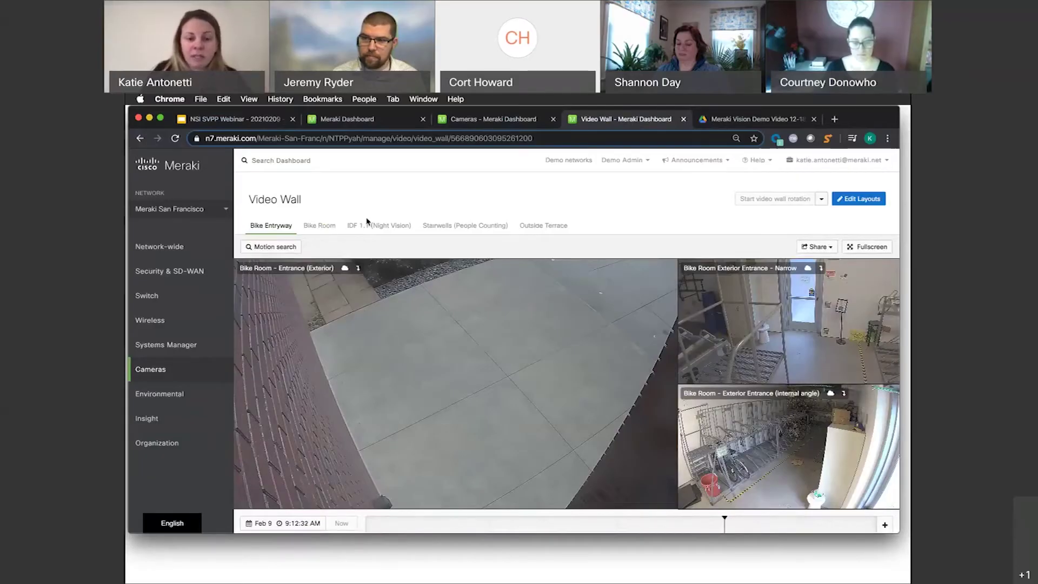
# Exit the slideshow to the Google Slides editor on slide 7, 'The MV Lineup'.
pyautogui.click(316, 227)
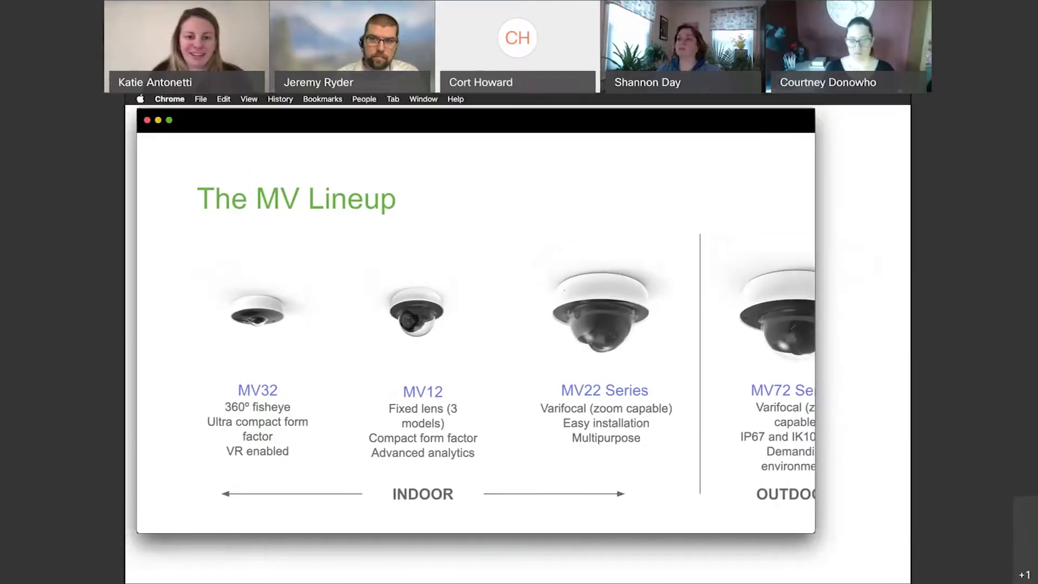
pyautogui.press('Escape')
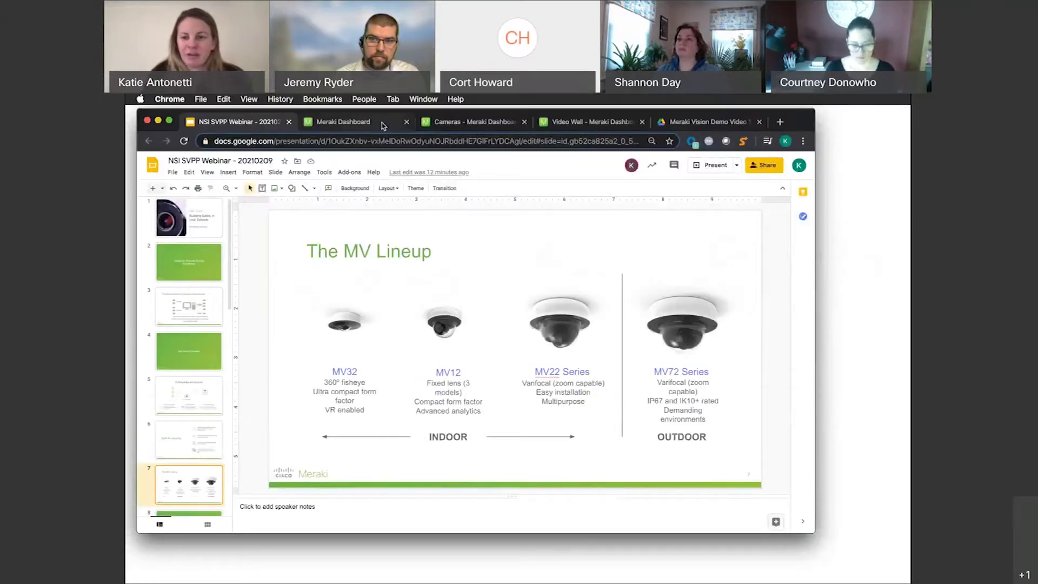
# Switch to the Meraki world map of networks and widen the browser window.
pyautogui.click(382, 126)
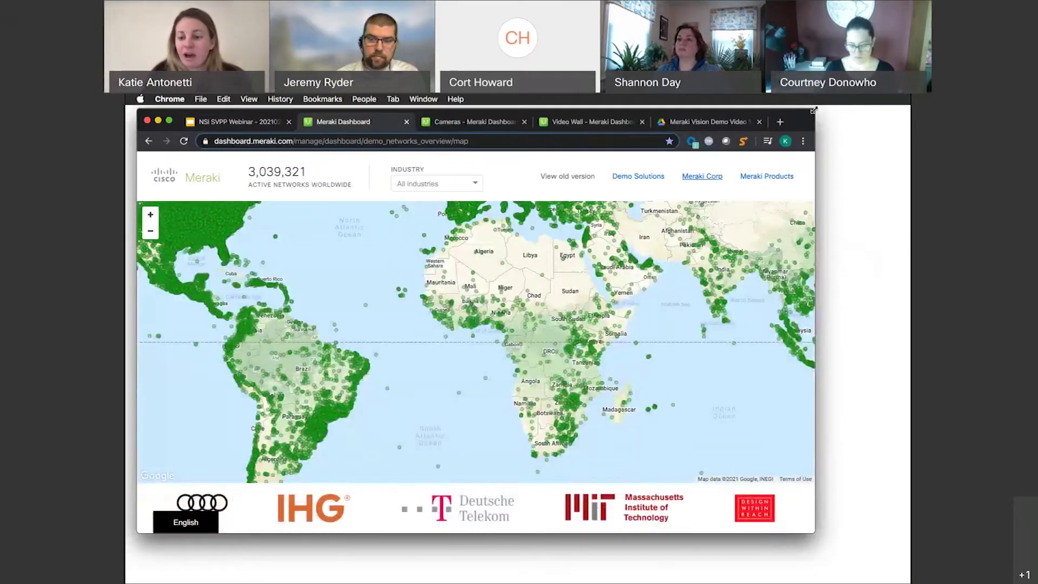
pyautogui.moveTo(883, 101); pyautogui.dragTo(896, 102)
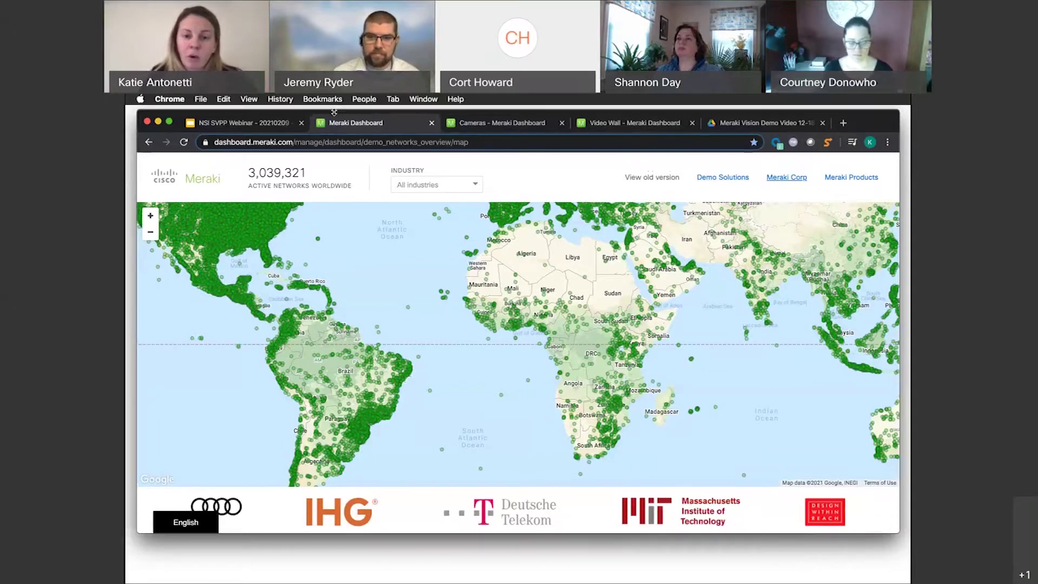
# Open the list of 28 cameras and zoom the browser page to 90%.
pyautogui.click(466, 126)
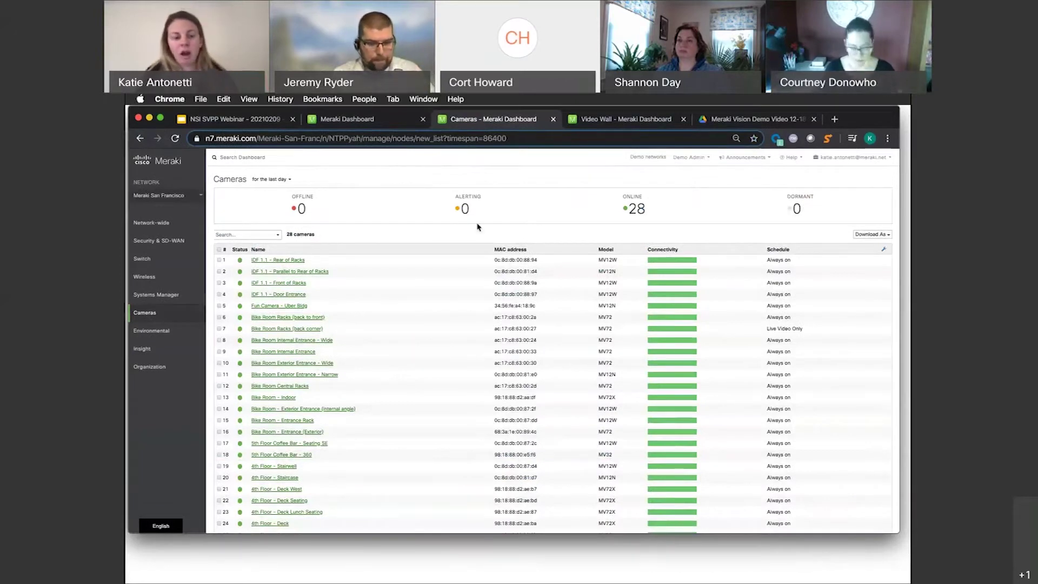
pyautogui.click(888, 139)
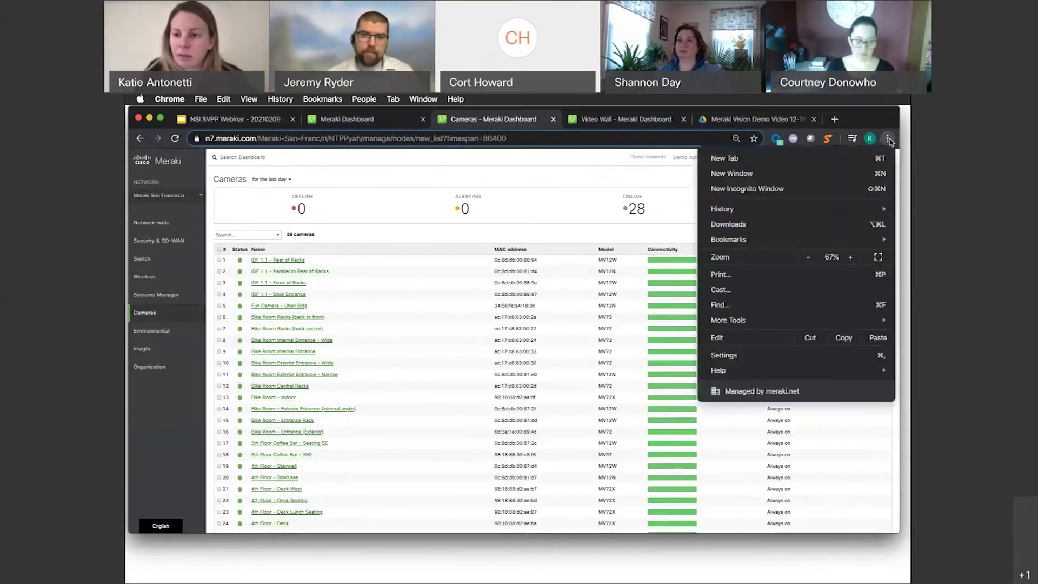
pyautogui.click(854, 258)
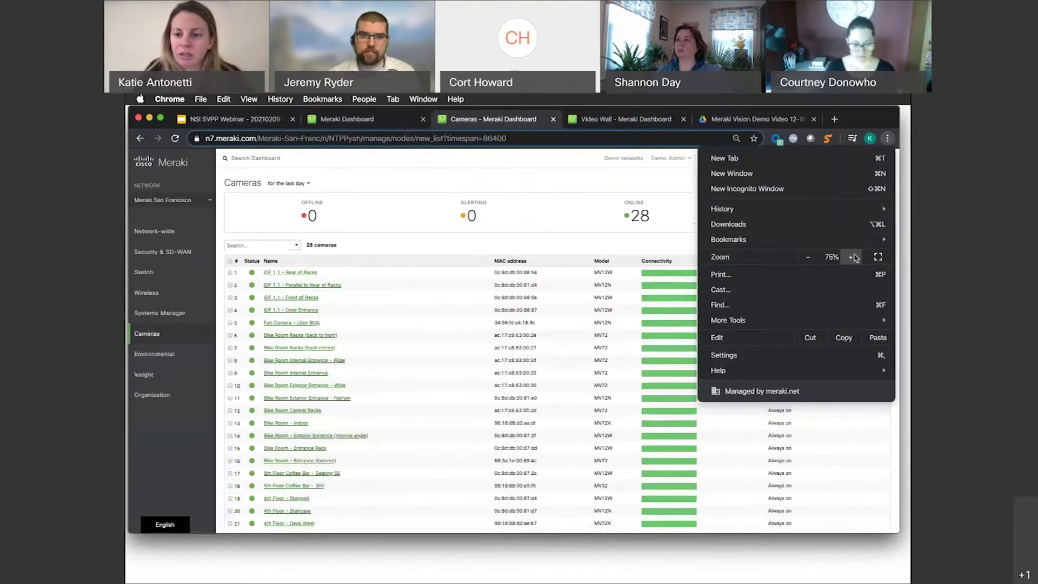
pyautogui.click(854, 257)
pyautogui.click(854, 257)
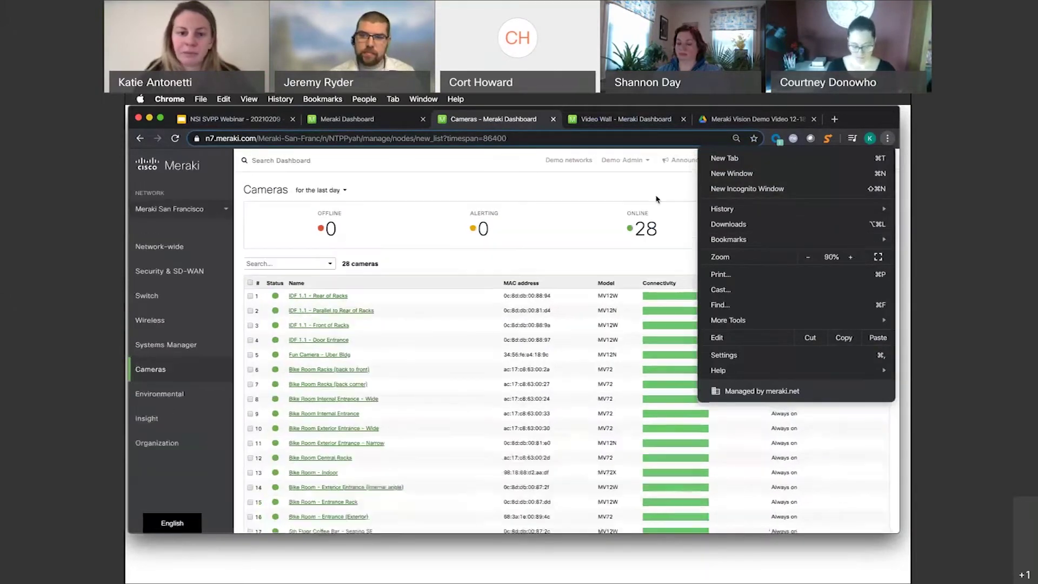
pyautogui.click(655, 196)
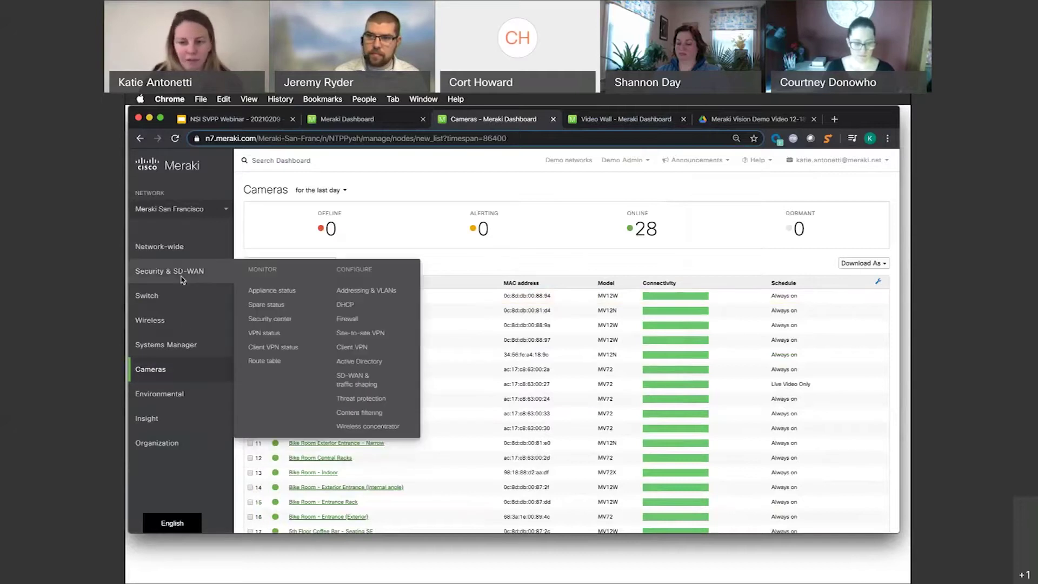
# Open the Video Wall showing the Bike Entryway layout's three live feeds.
pyautogui.moveTo(180, 328)
pyautogui.moveTo(181, 372)
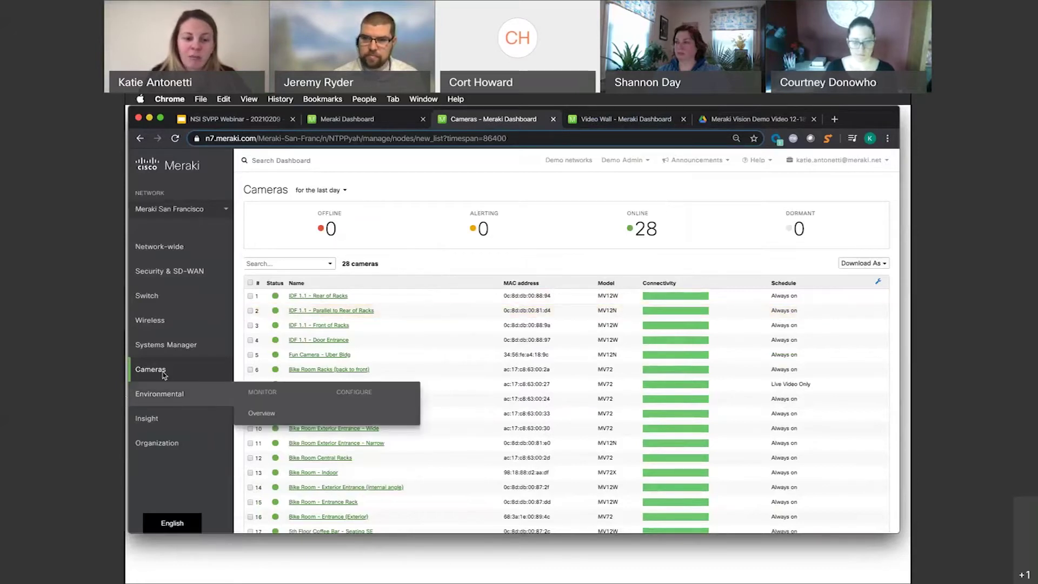
pyautogui.click(639, 120)
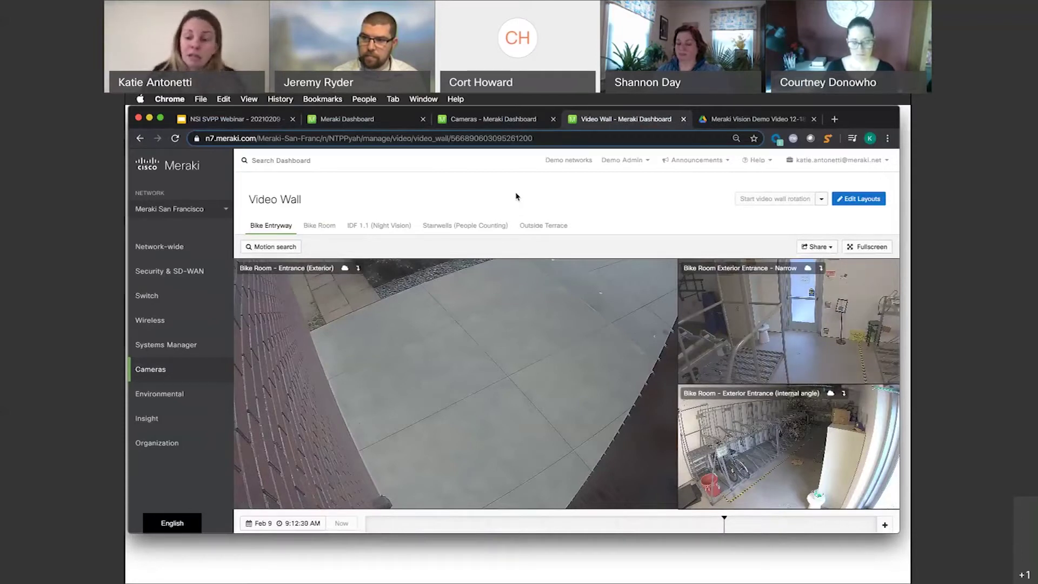
# View the Bike Room layout, then switch to the four IDF 1.1 (Night Vision) rack feeds.
pyautogui.click(317, 227)
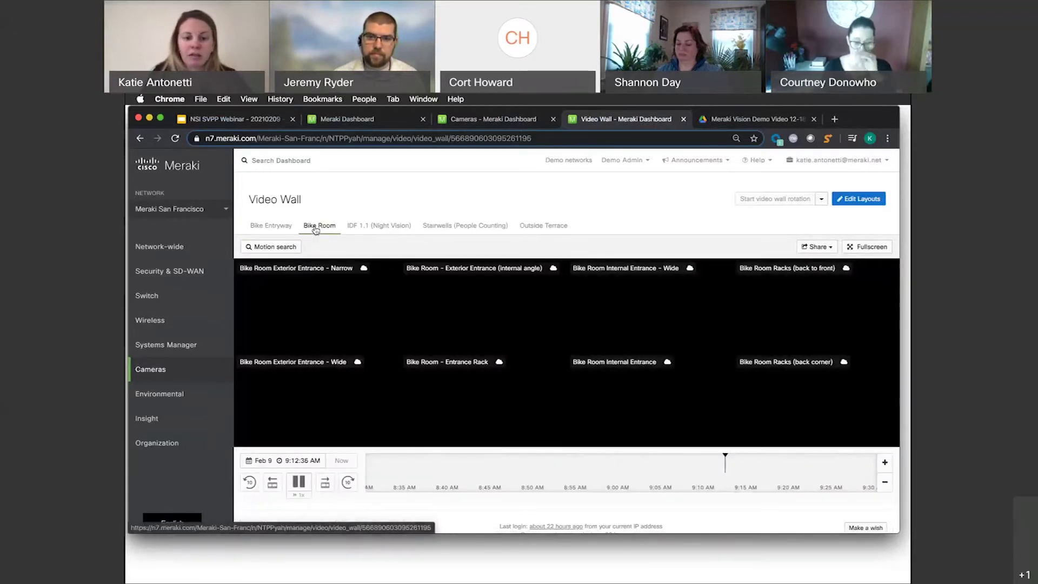
pyautogui.click(330, 227)
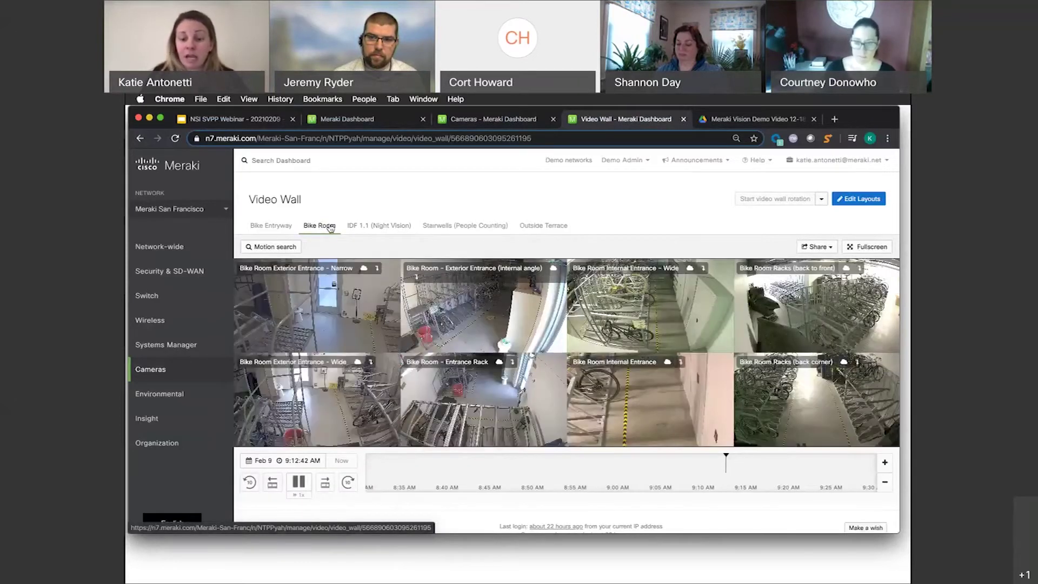
pyautogui.click(397, 227)
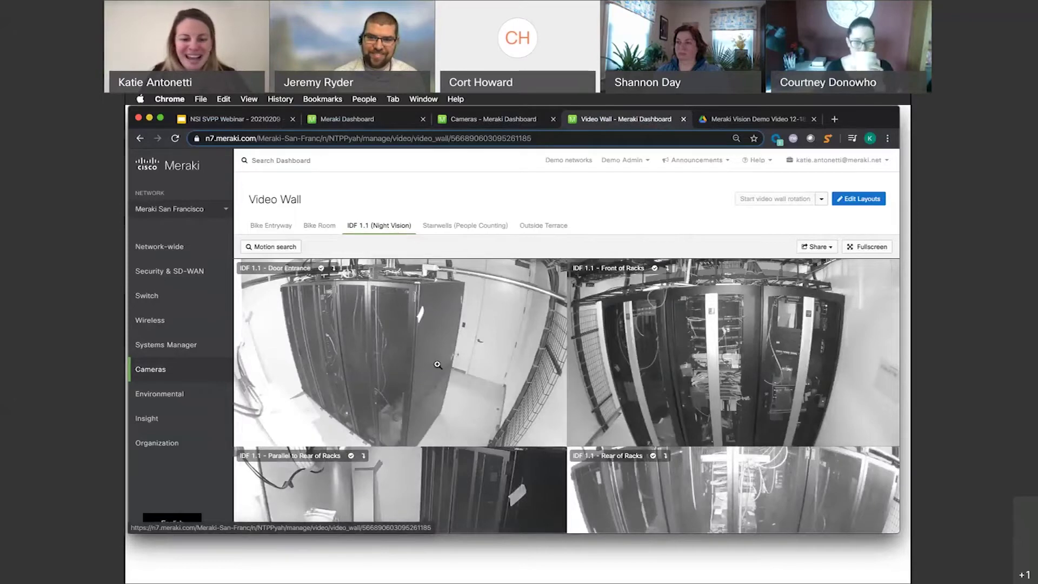
pyautogui.scroll(-3, 437, 365)
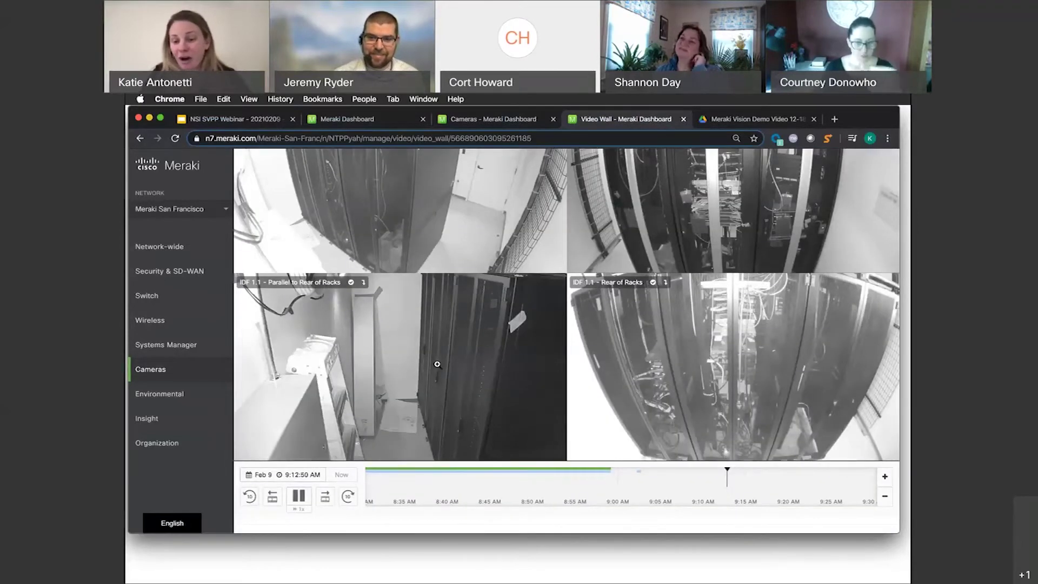
pyautogui.scroll(2, 437, 365)
pyautogui.scroll(2, 438, 365)
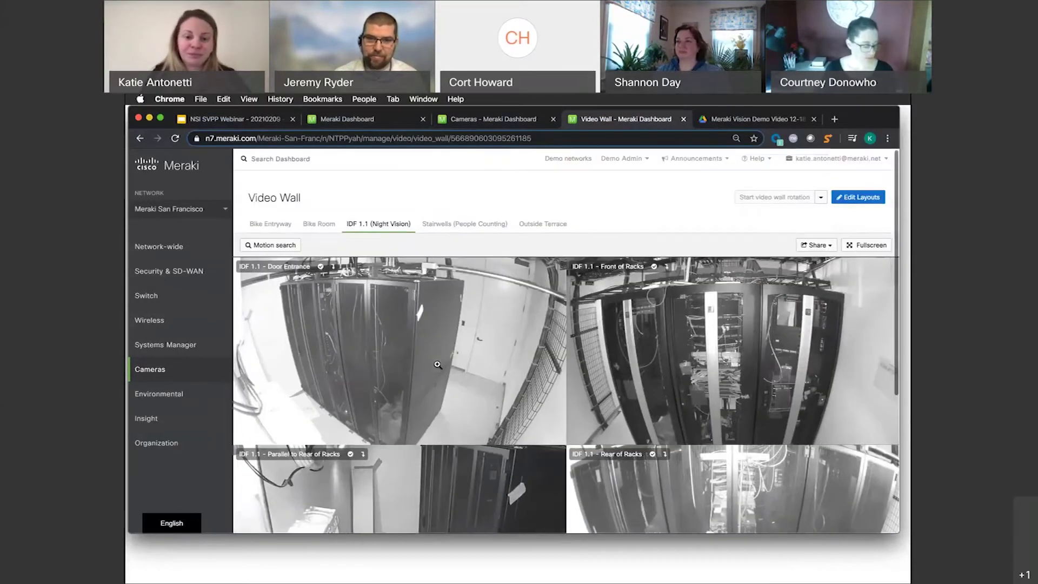
# Switch the video wall to the Stairwells (People Counting) layout's four camera feeds.
pyautogui.click(488, 236)
pyautogui.scroll(-2, 488, 235)
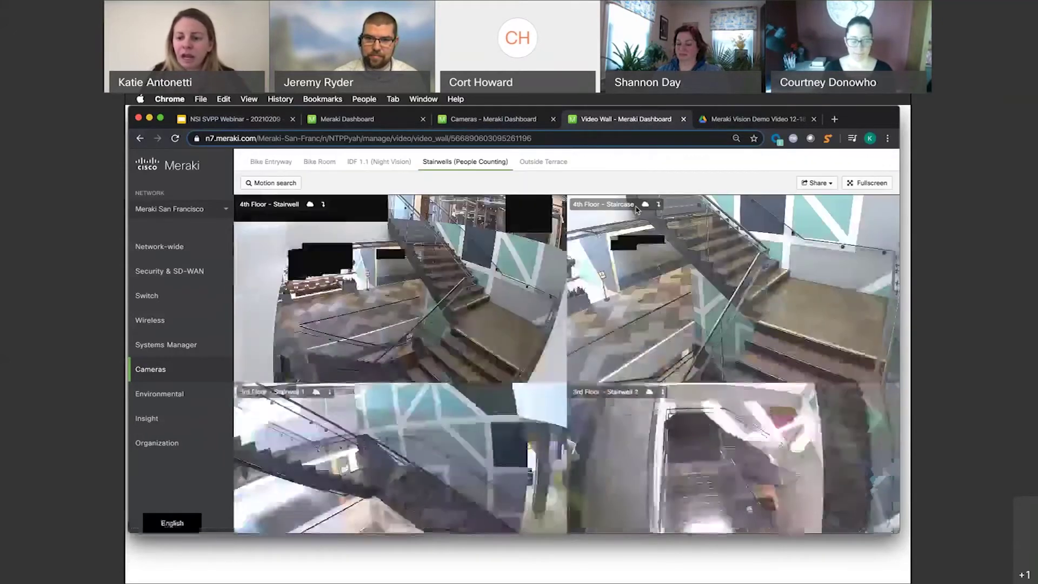
pyautogui.scroll(1, 637, 209)
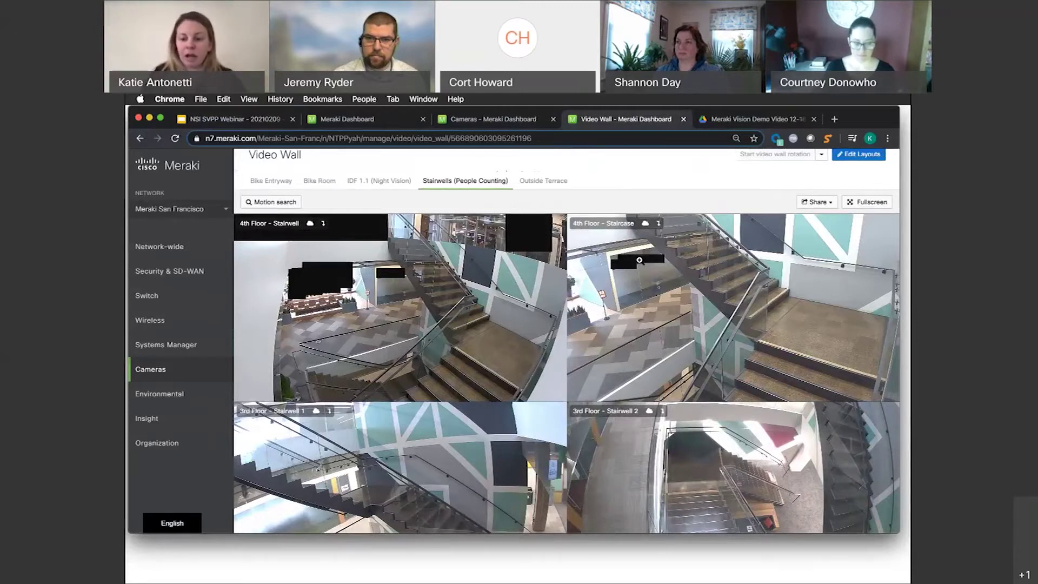
pyautogui.scroll(-3, 640, 260)
pyautogui.scroll(3, 640, 260)
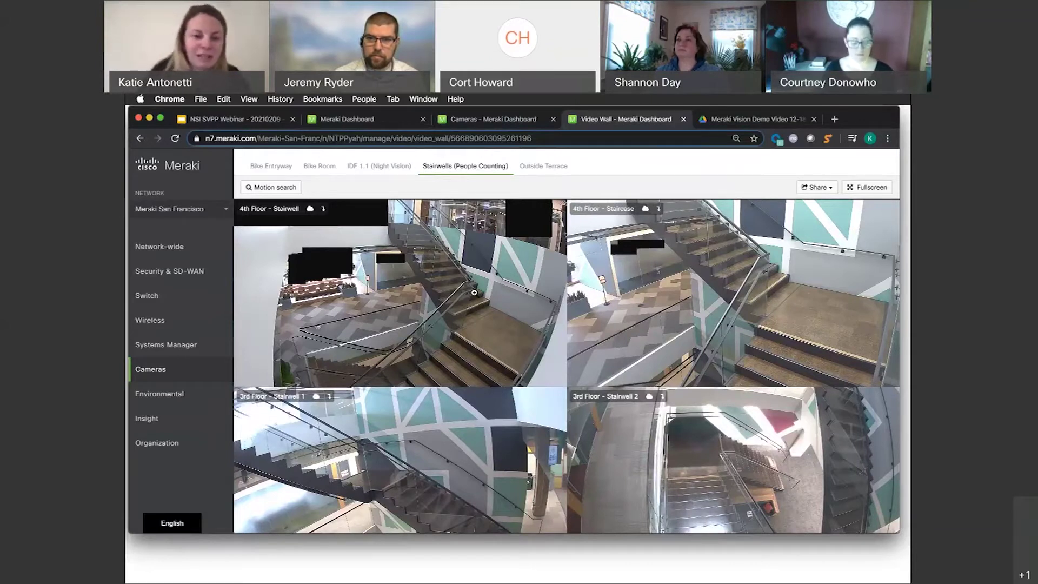
pyautogui.scroll(-1, 390, 244)
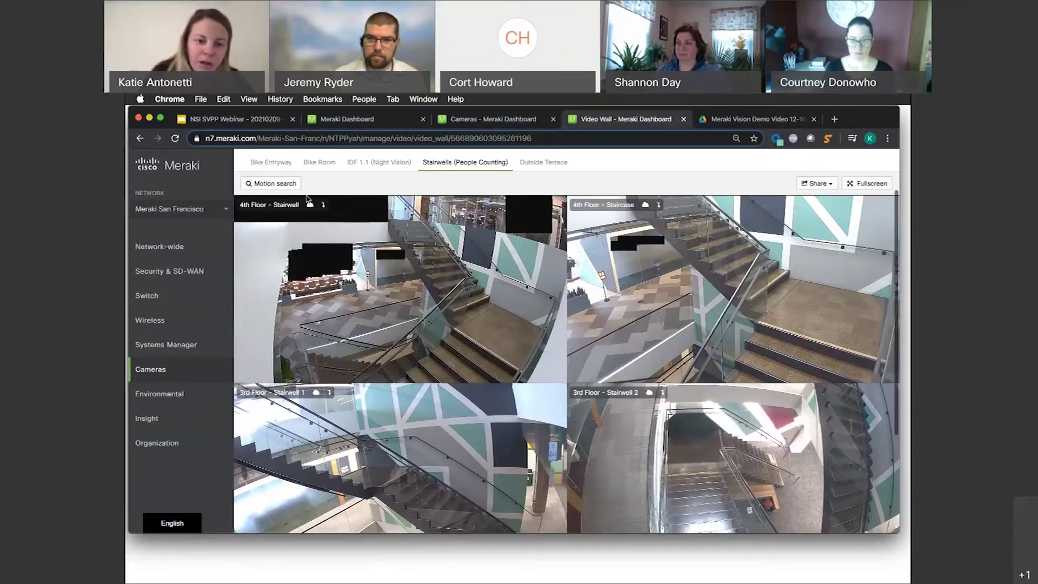
# Motion-search a region on the 4th Floor stairwell tile, starting 'last week' (Tue, Feb 2nd 12:00 PM).
pyautogui.click(281, 184)
pyautogui.moveTo(466, 278); pyautogui.dragTo(535, 353)
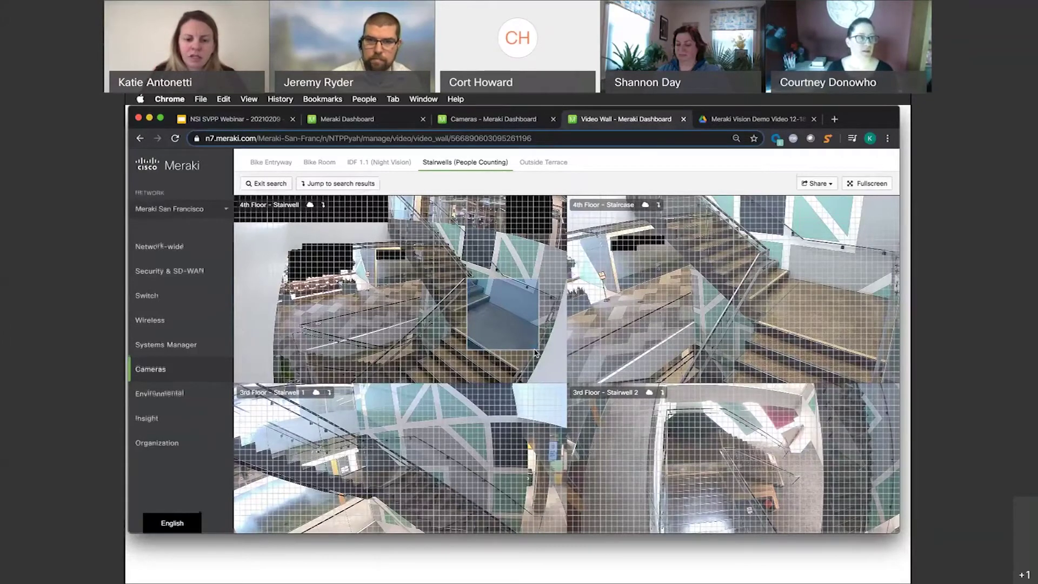
pyautogui.scroll(-5, 536, 353)
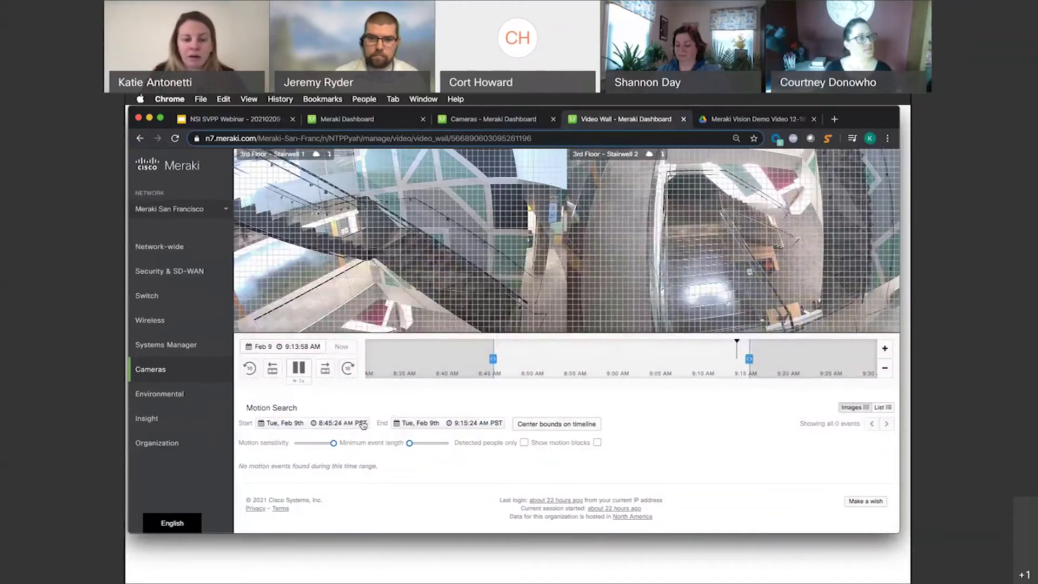
pyautogui.click(309, 427)
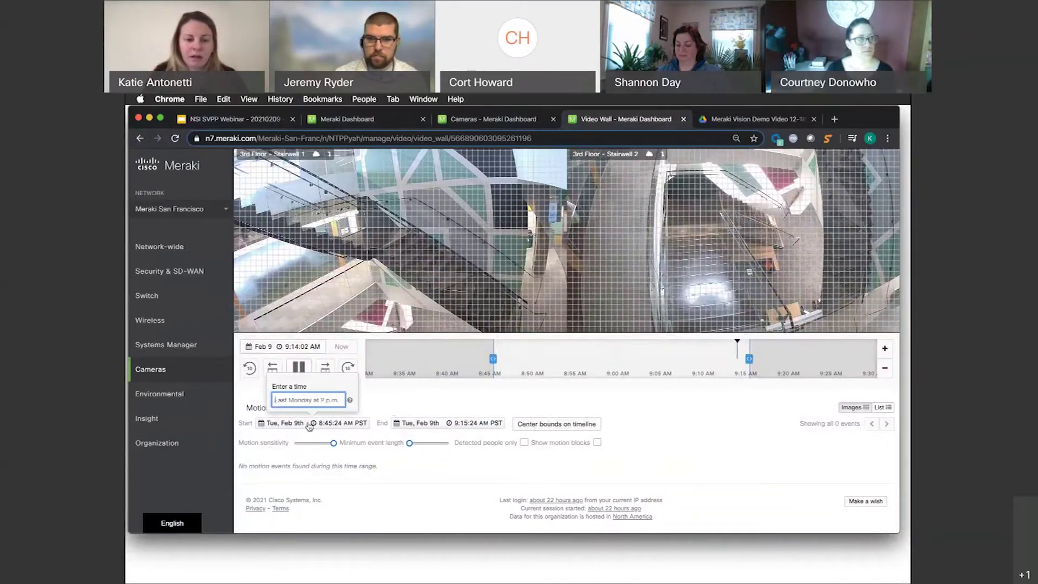
pyautogui.write('last week')
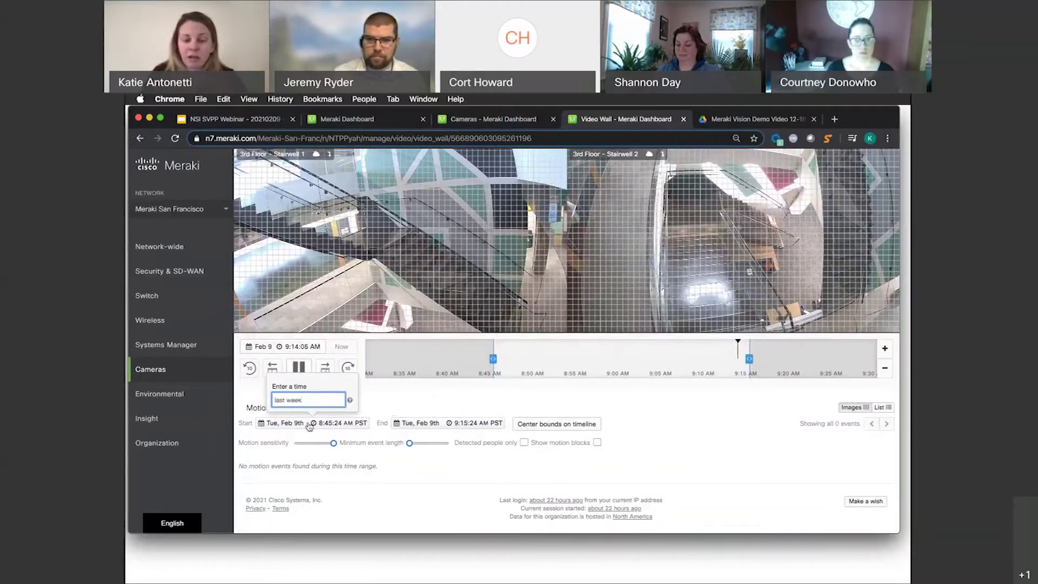
pyautogui.press('Return')
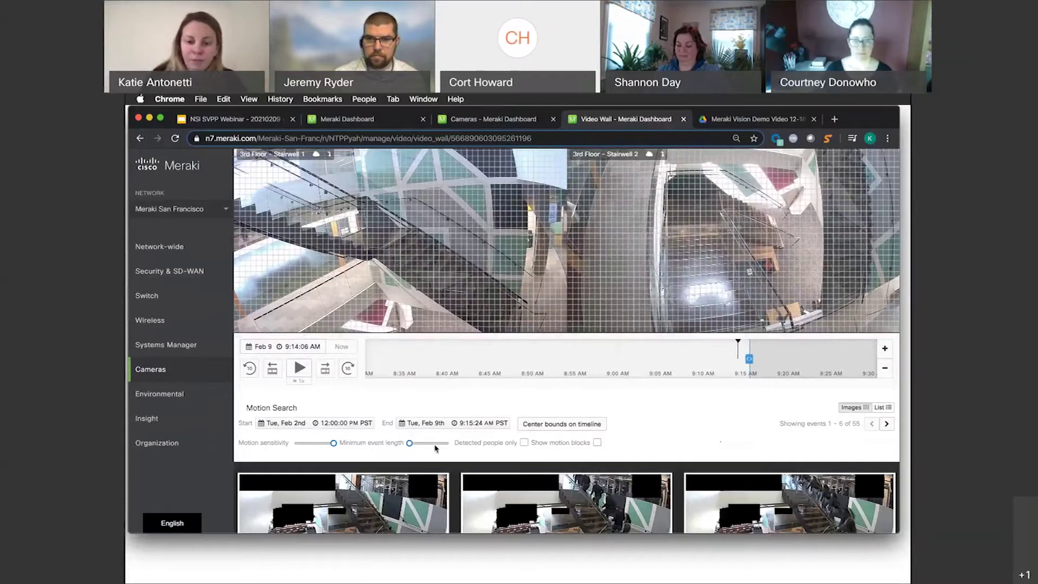
# Page forward through the stairwell motion search results.
pyautogui.scroll(-2, 436, 448)
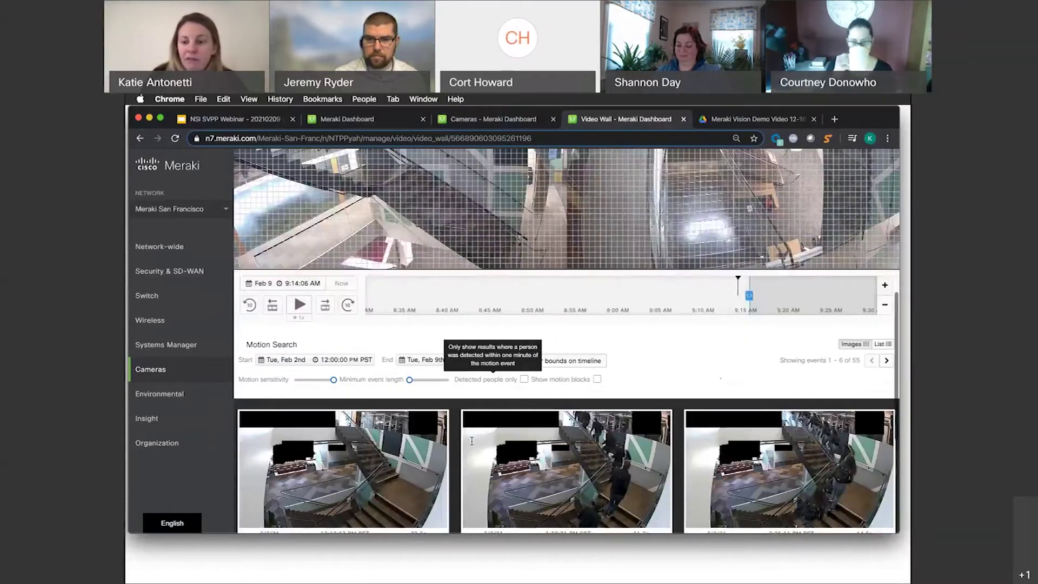
pyautogui.scroll(-3, 846, 266)
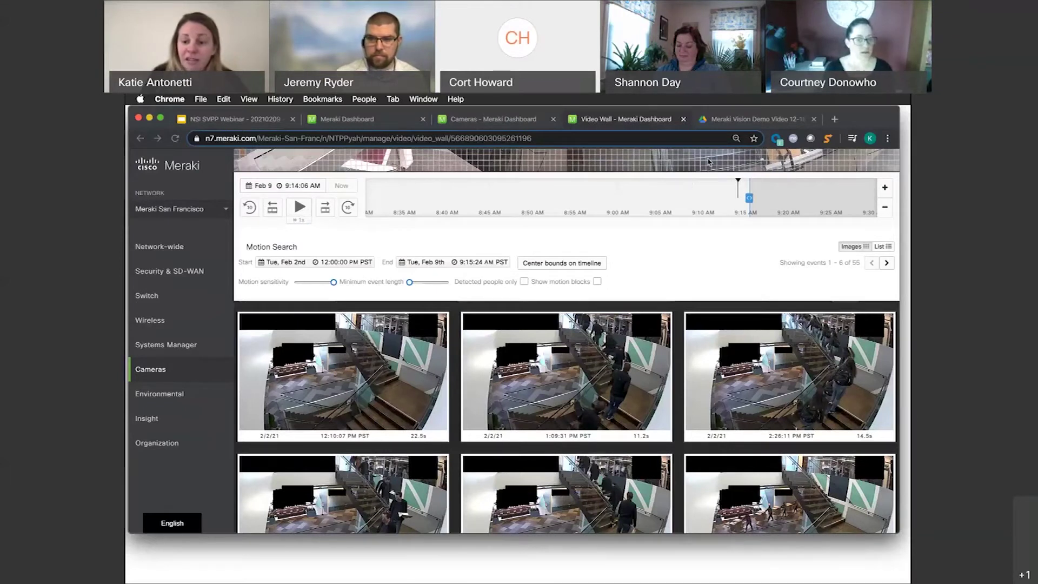
pyautogui.scroll(-2, 590, 408)
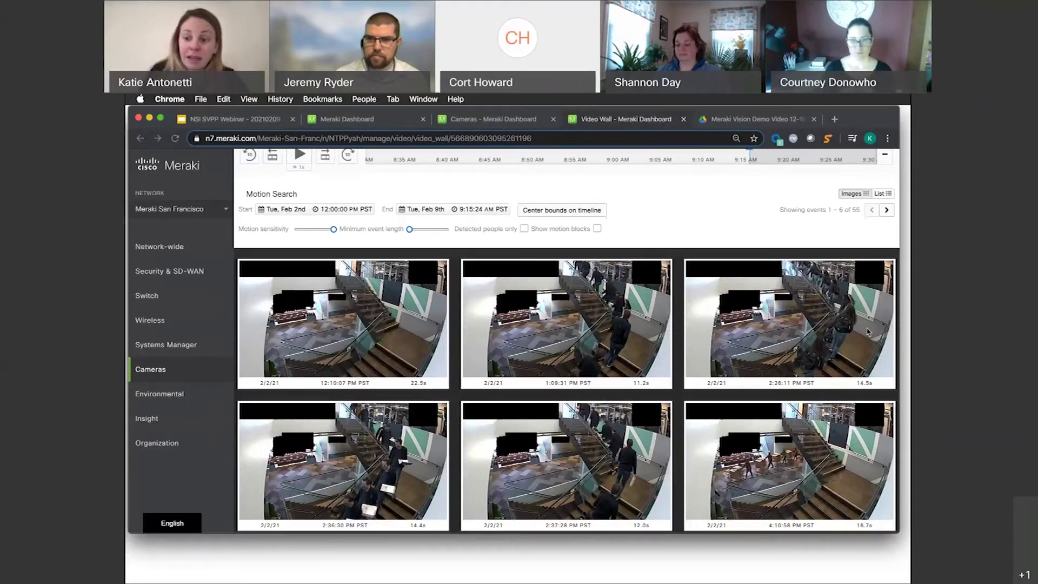
pyautogui.click(887, 211)
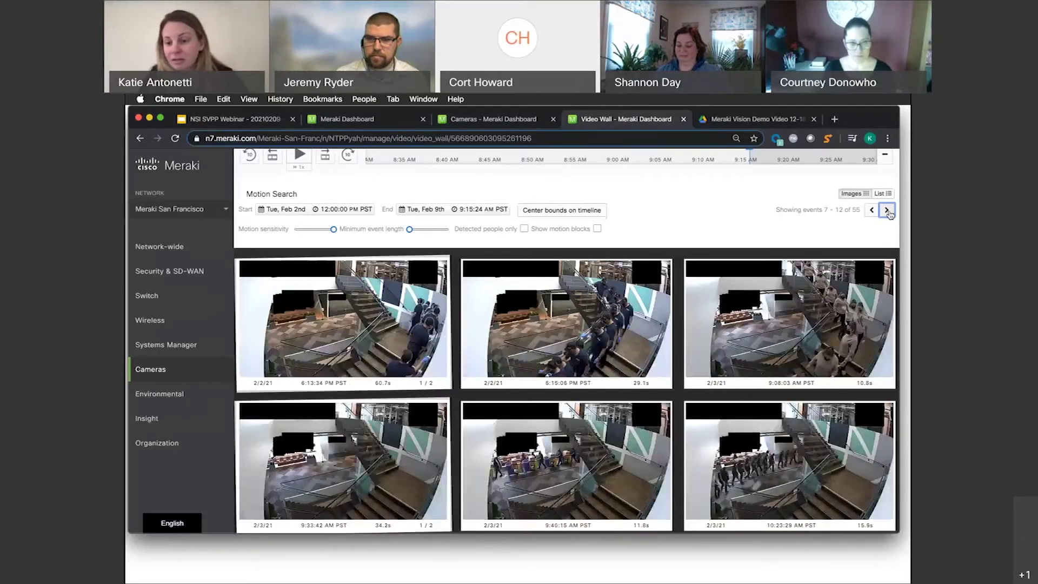
pyautogui.click(887, 211)
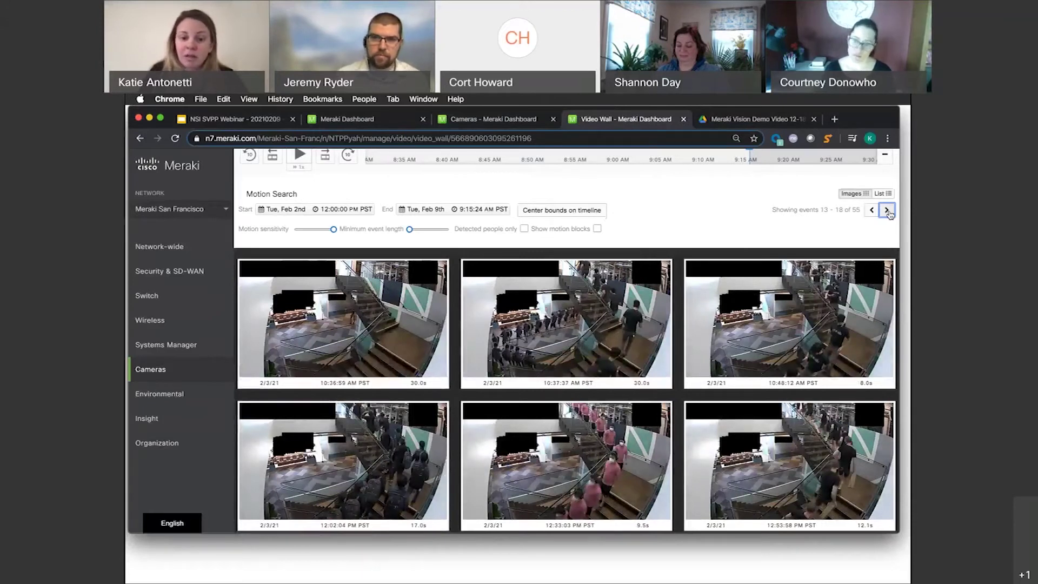
pyautogui.click(887, 211)
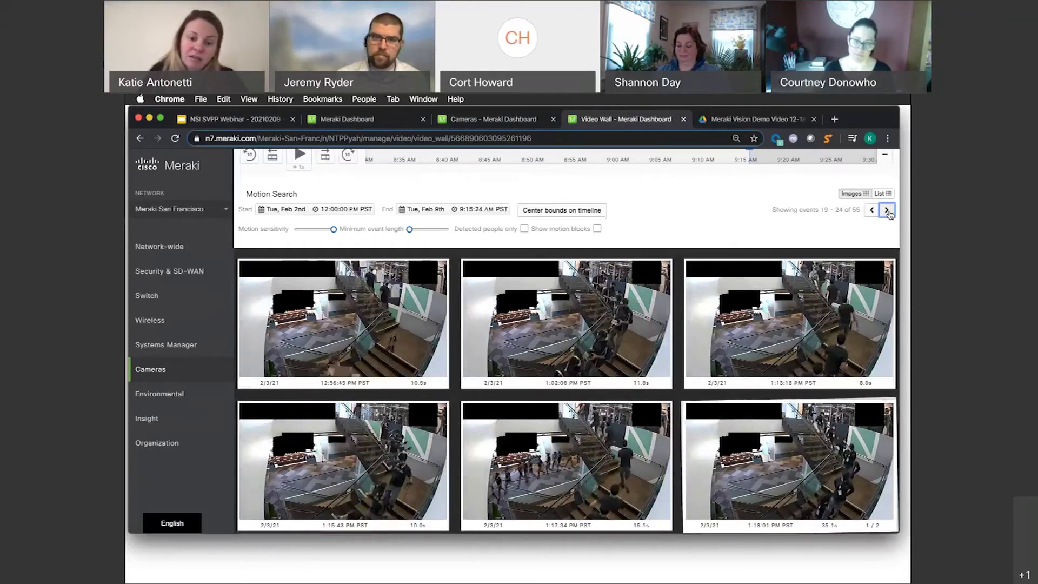
pyautogui.click(887, 211)
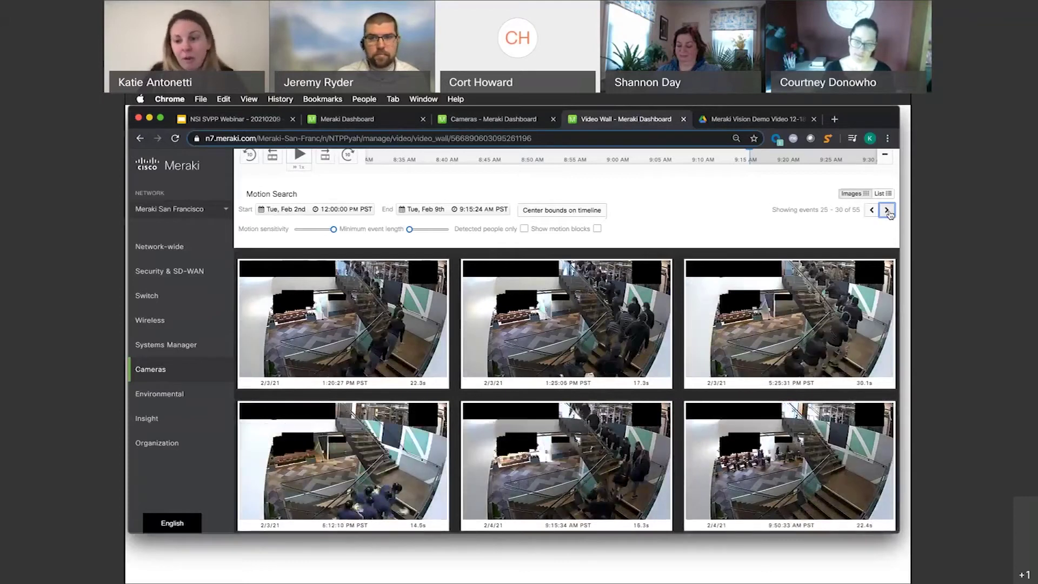
pyautogui.click(887, 211)
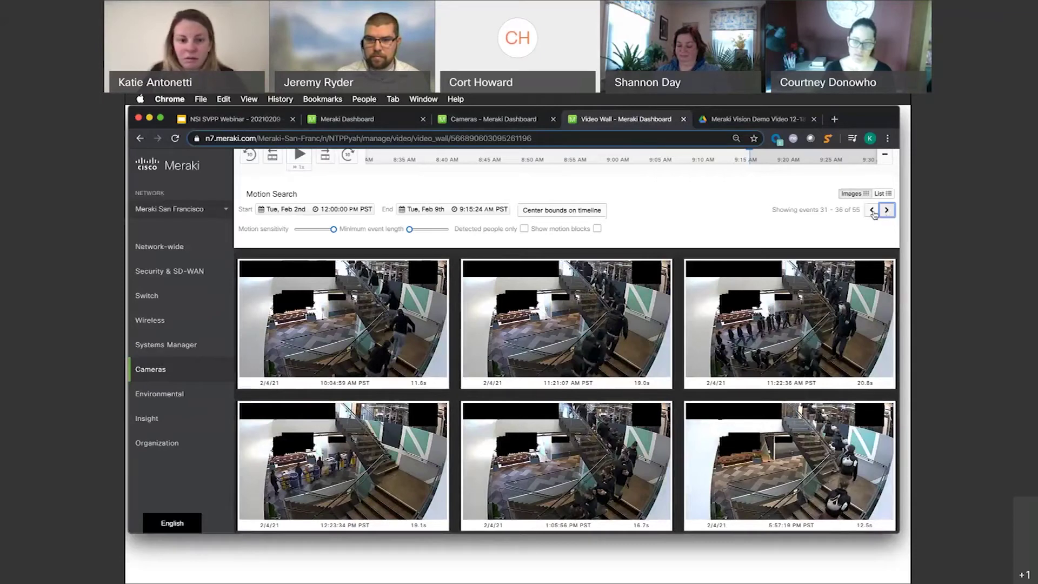
# Settle on events 37–42 of 55 and open the Feb 5 1:58:42 PM event's Motion Recap.
pyautogui.click(869, 211)
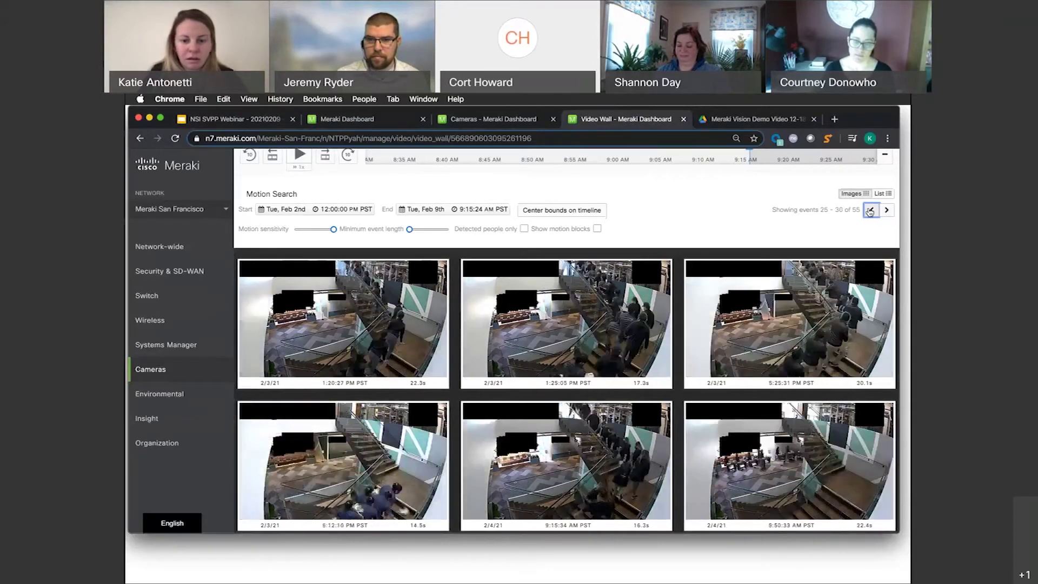
pyautogui.click(890, 214)
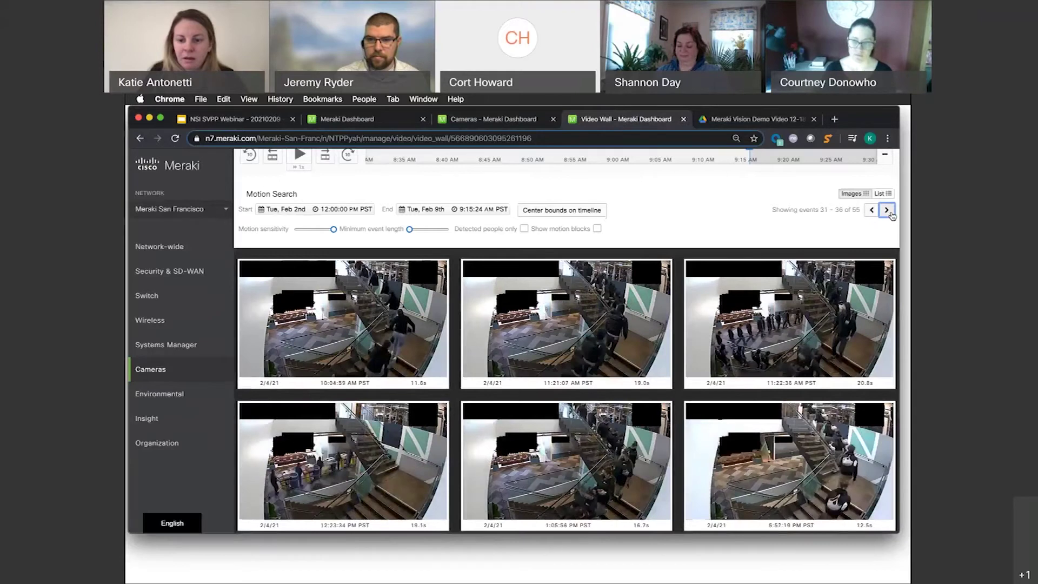
pyautogui.click(890, 215)
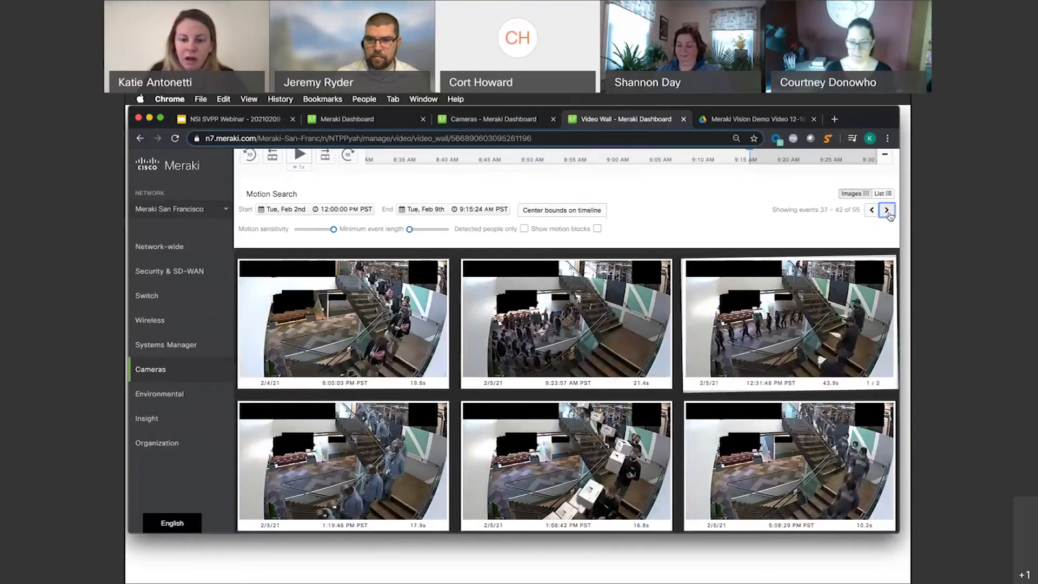
pyautogui.scroll(-2, 757, 335)
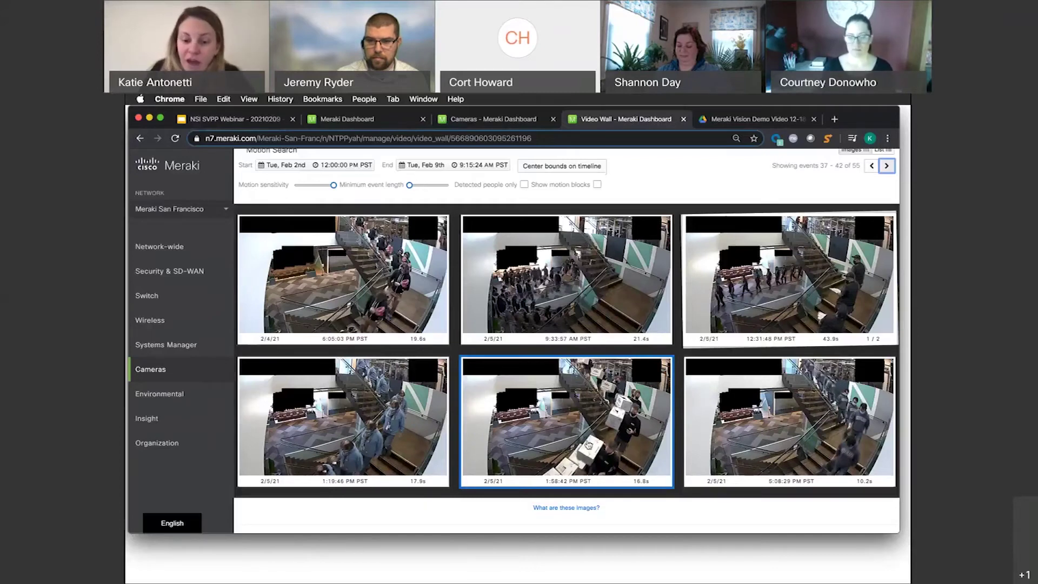
pyautogui.click(589, 443)
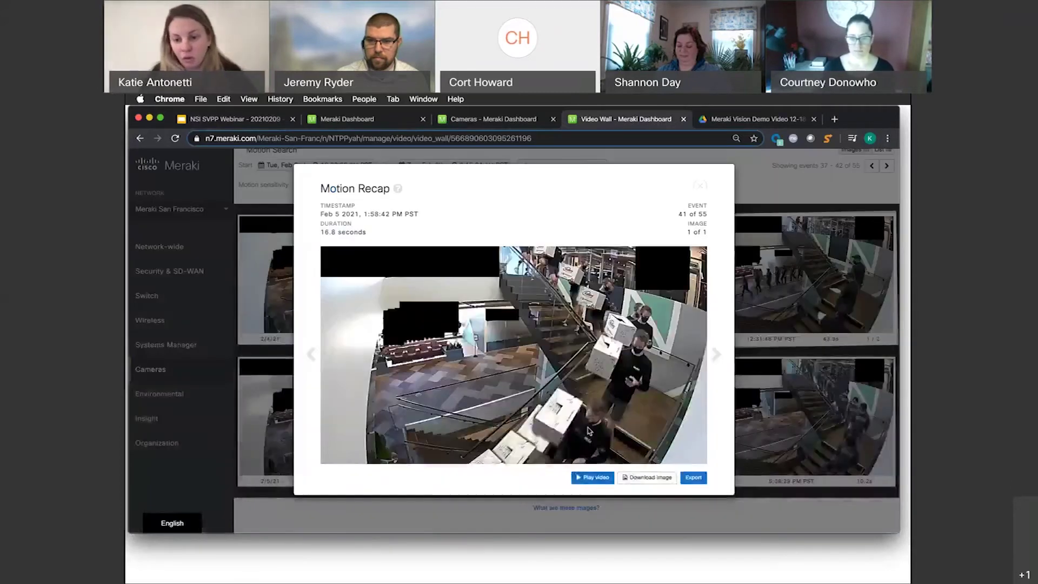
# Play the 1:58:42 PM event footage on the video wall, then exit motion search.
pyautogui.click(599, 478)
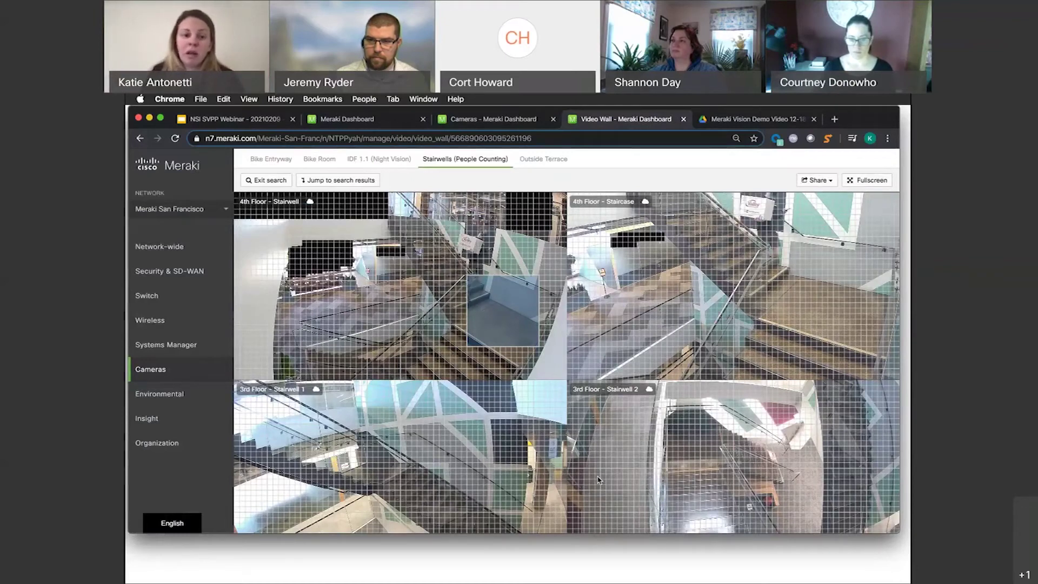
pyautogui.click(280, 184)
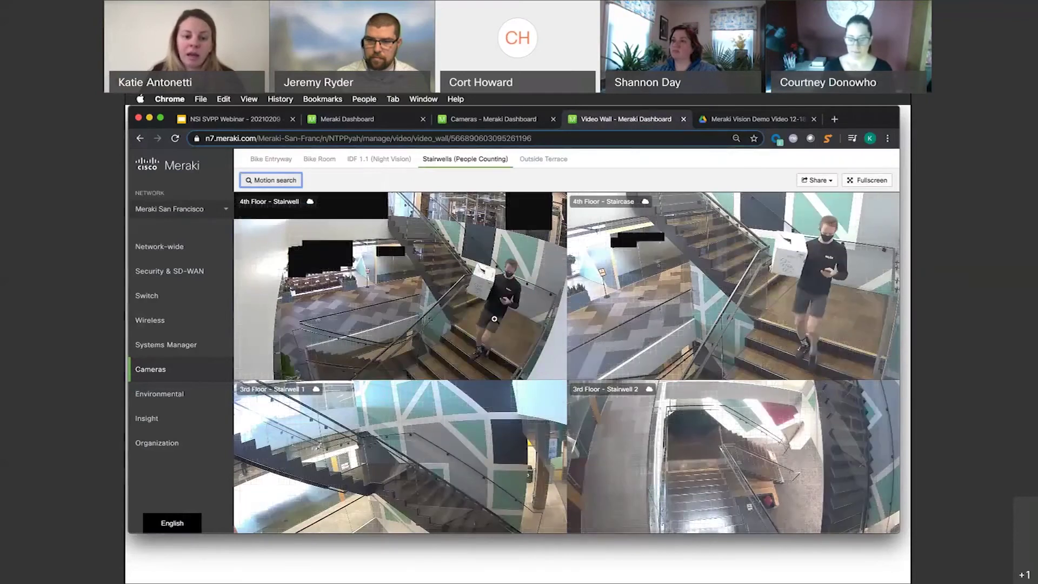
# Pause and resume the stairwell camera playback, then return to the 28-camera list.
pyautogui.scroll(-2, 295, 481)
pyautogui.click(297, 490)
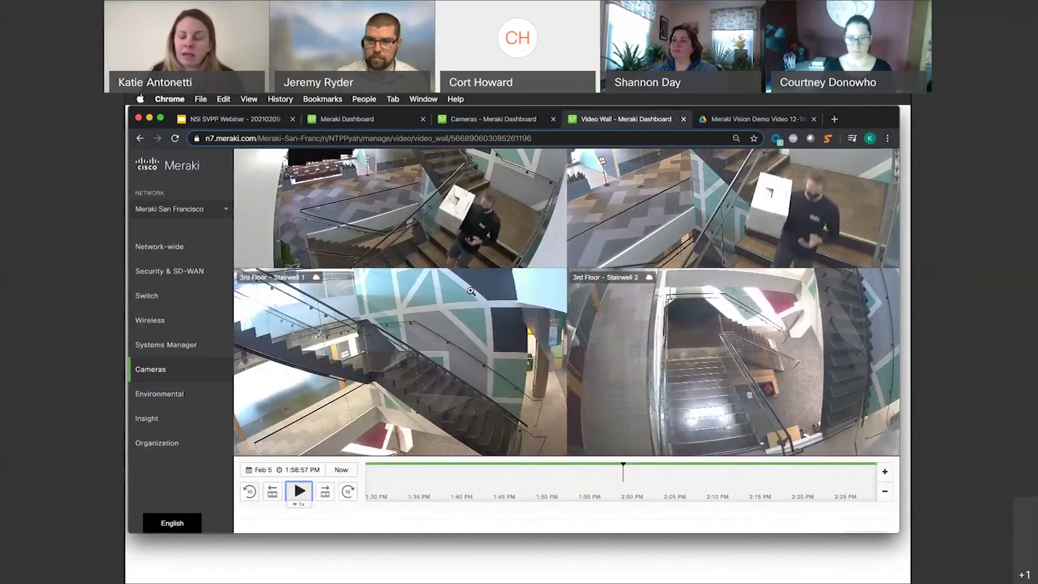
pyautogui.scroll(3, 470, 290)
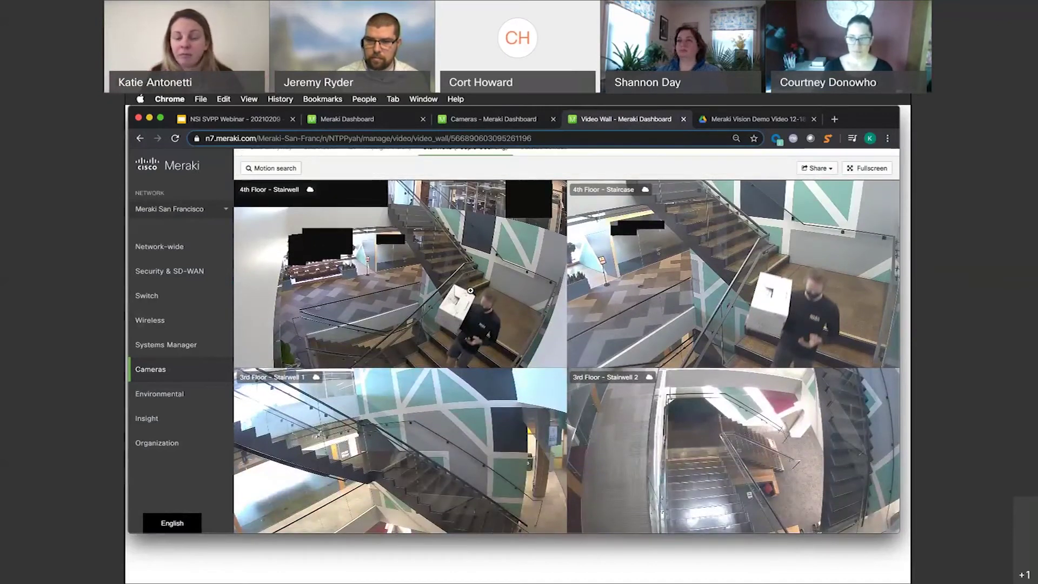
pyautogui.scroll(-3, 394, 327)
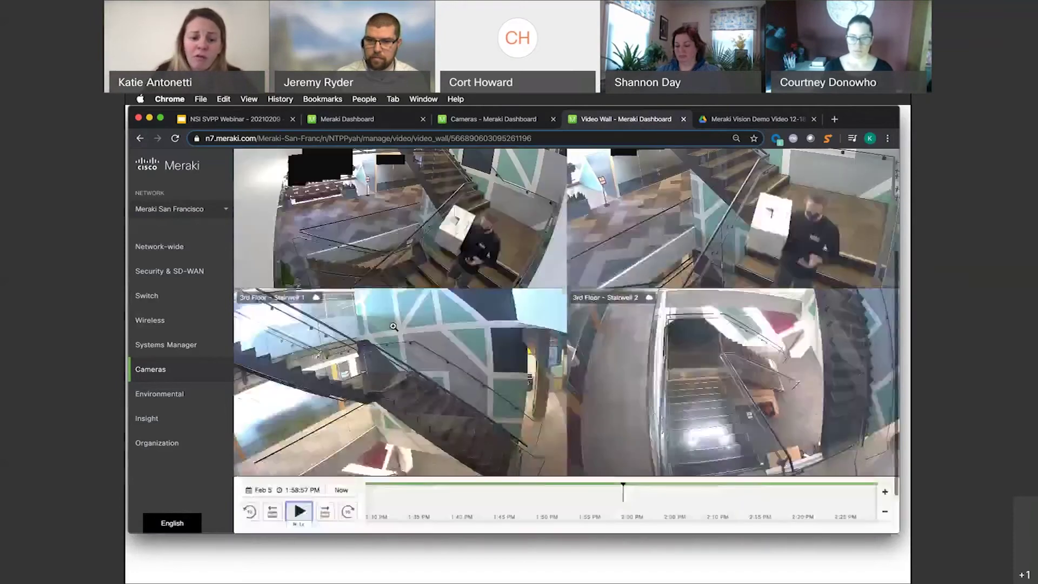
pyautogui.click(299, 511)
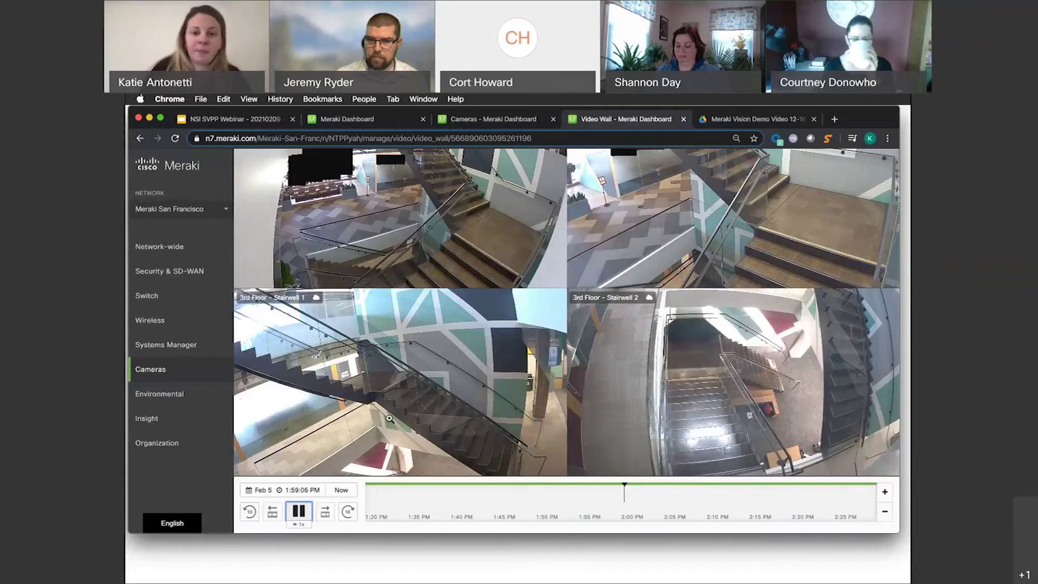
pyautogui.click(438, 126)
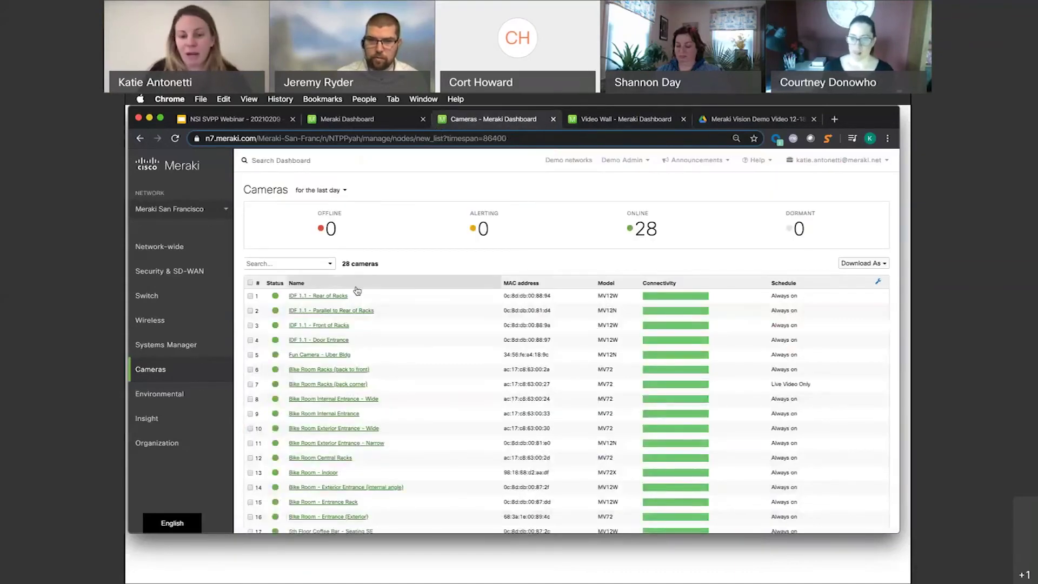
# Search cameras for 'balc' and open 2nd Floor - Balcony 2's Video settings.
pyautogui.scroll(-1, 357, 291)
pyautogui.scroll(-1, 357, 291)
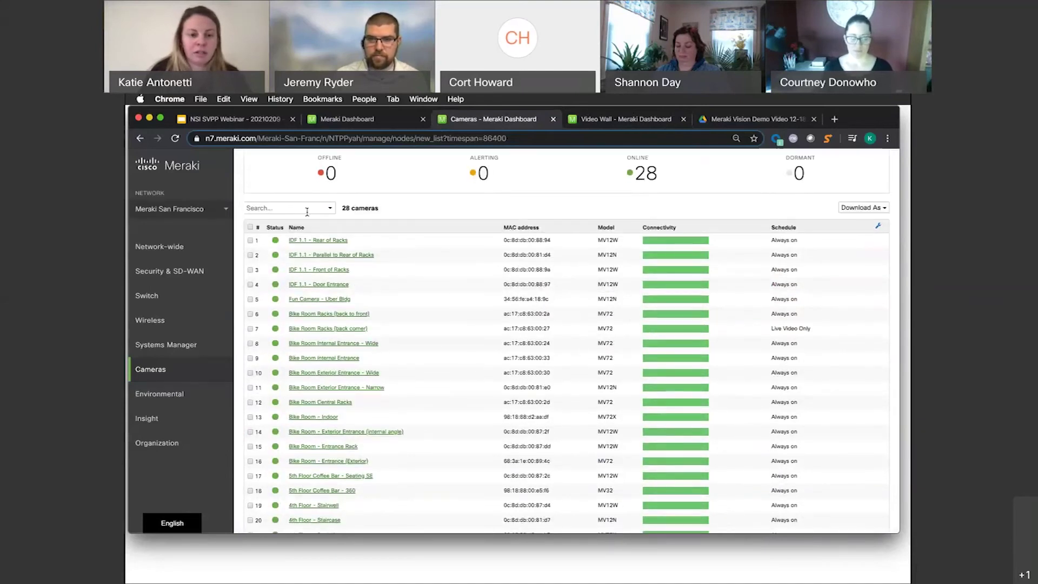
pyautogui.click(307, 211)
pyautogui.write('balc')
pyautogui.click(348, 302)
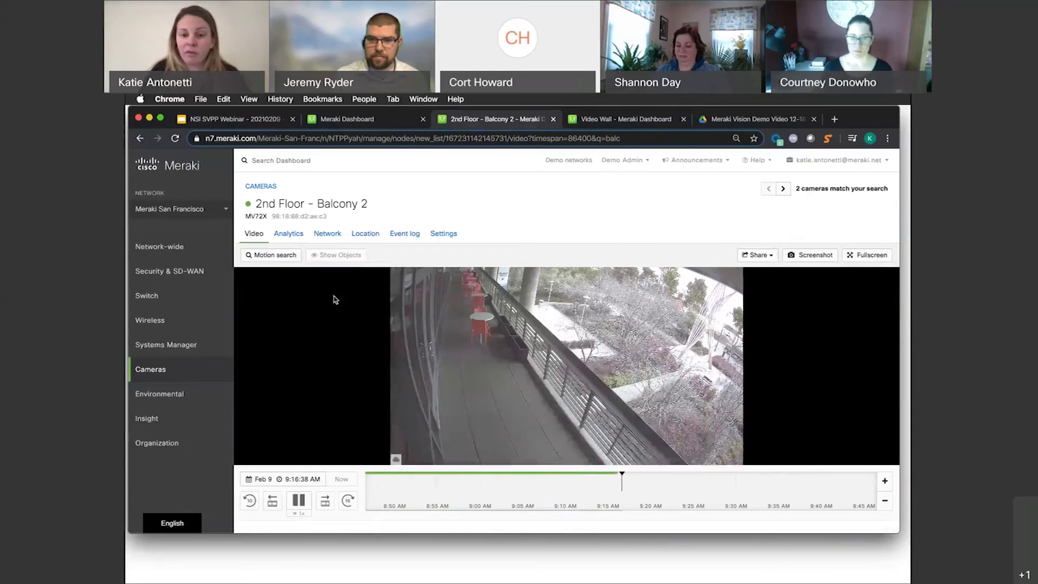
pyautogui.click(454, 235)
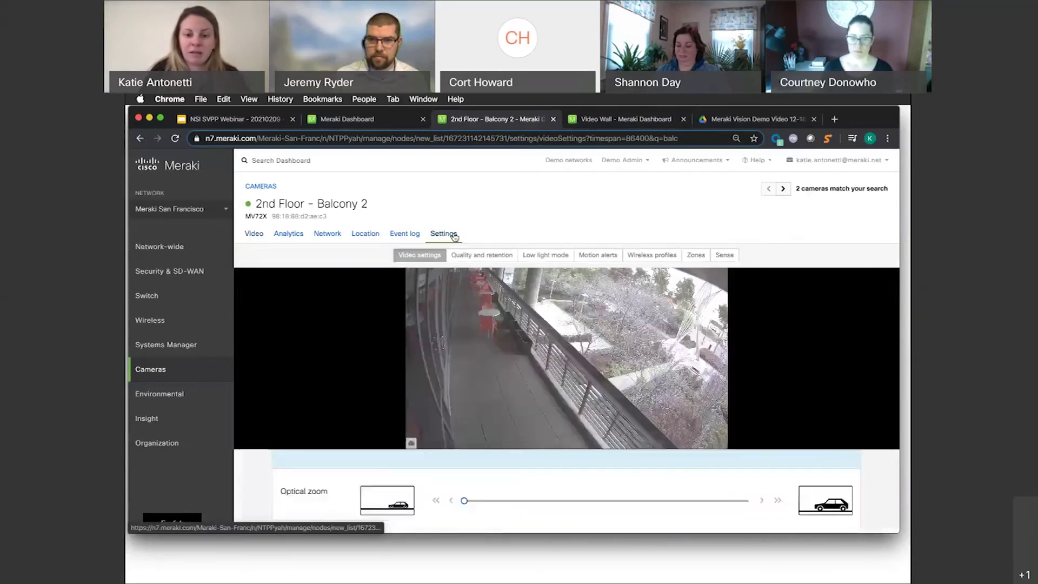
# Disable motion-based retention in Balcony 2's Quality and retention settings.
pyautogui.click(486, 262)
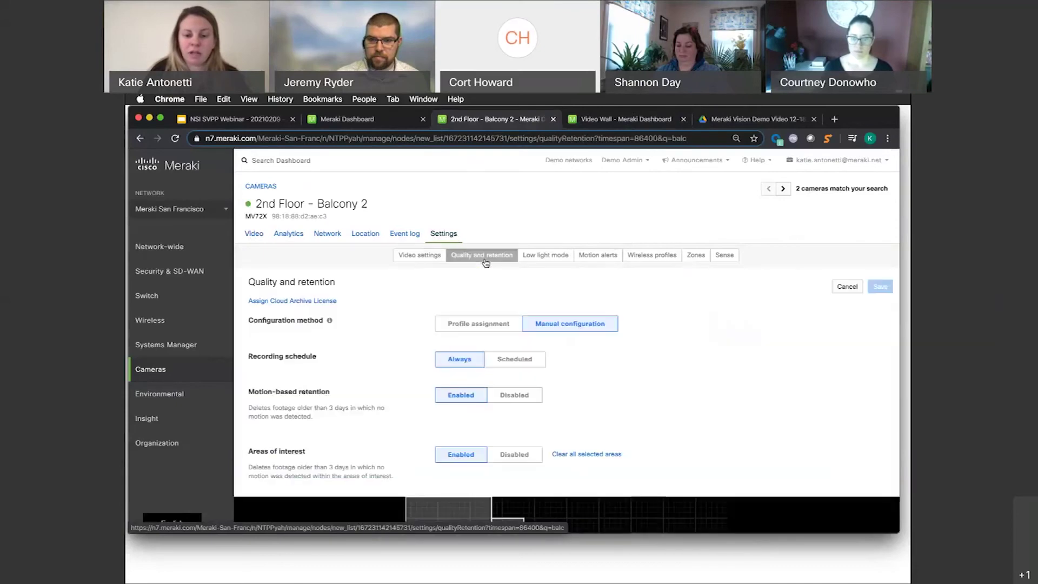
pyautogui.click(516, 395)
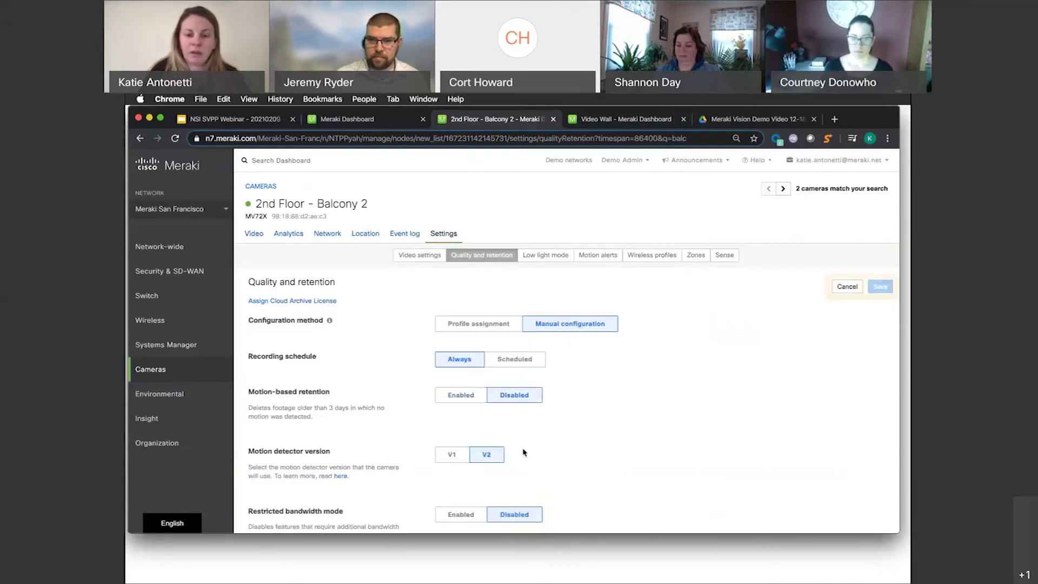
pyautogui.scroll(-3, 524, 421)
pyautogui.scroll(-4, 523, 452)
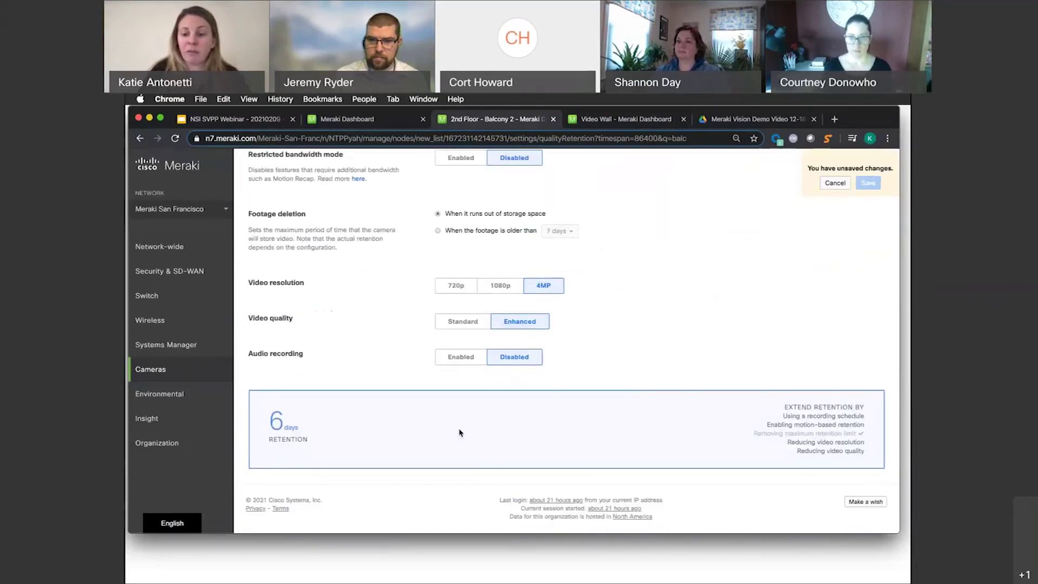
# Try 720p Standard video, then settle on 1080p Enhanced for 30-day estimated retention.
pyautogui.click(456, 286)
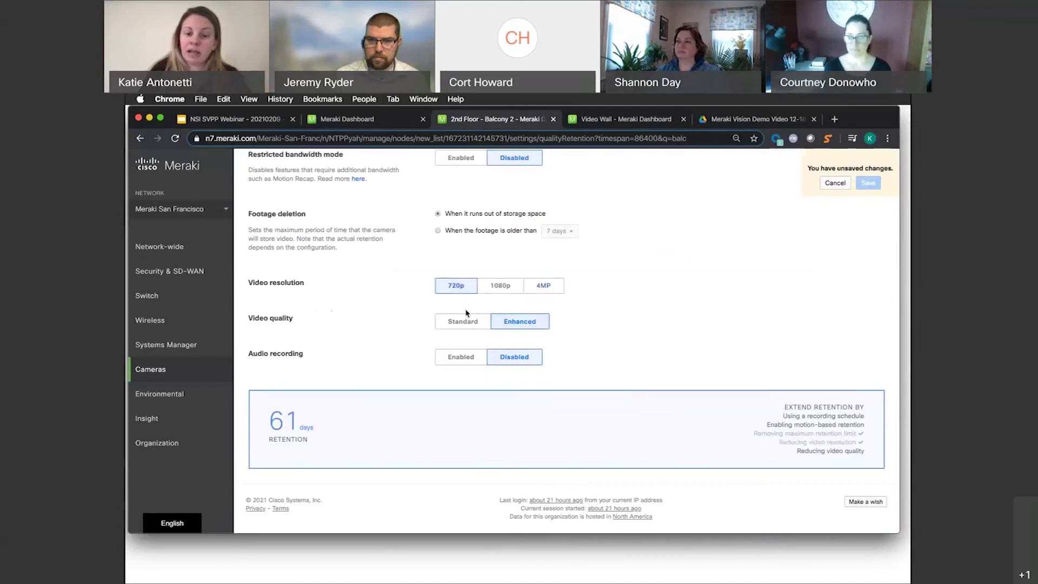
pyautogui.click(462, 323)
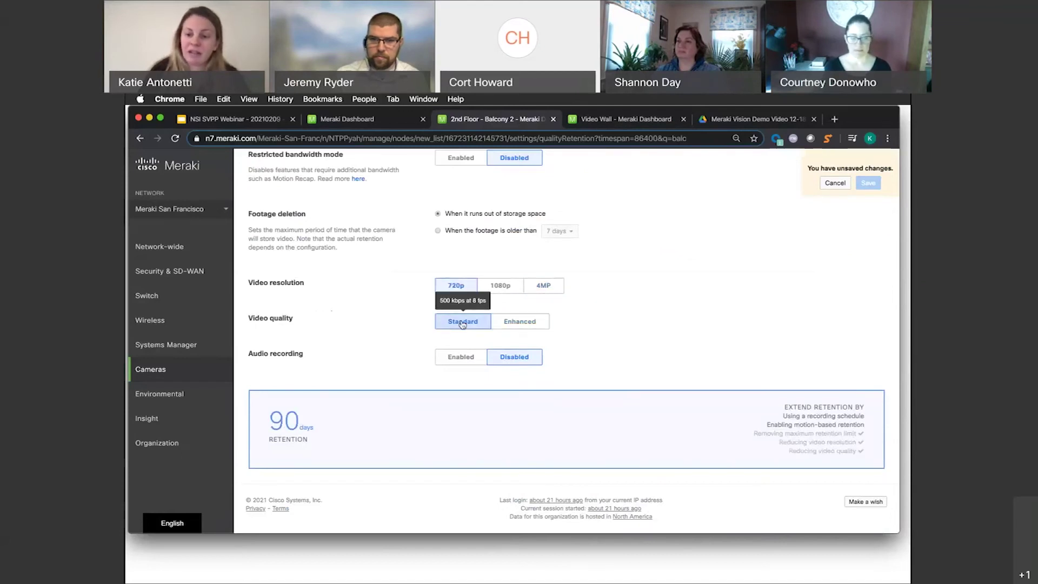
pyautogui.click(502, 287)
pyautogui.click(518, 323)
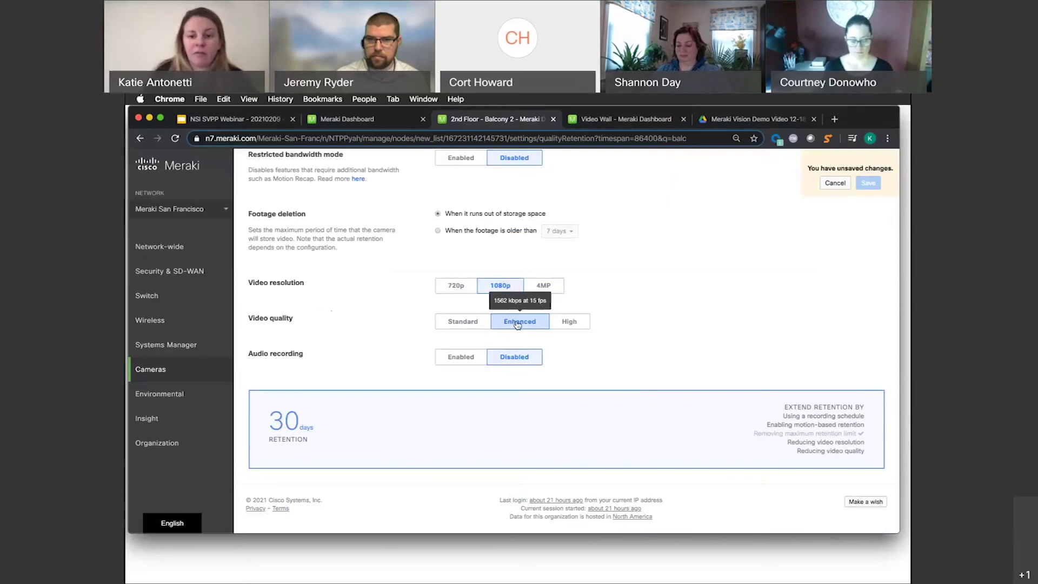
pyautogui.scroll(5, 518, 324)
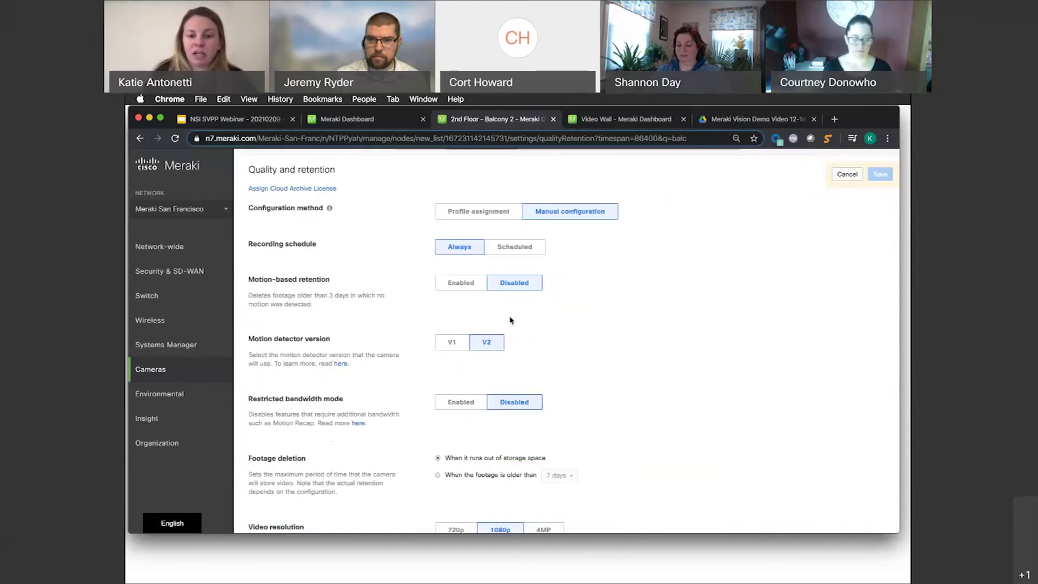
# Re-enable motion-based retention with areas of interest disabled, giving 90+ days estimated retention.
pyautogui.click(472, 286)
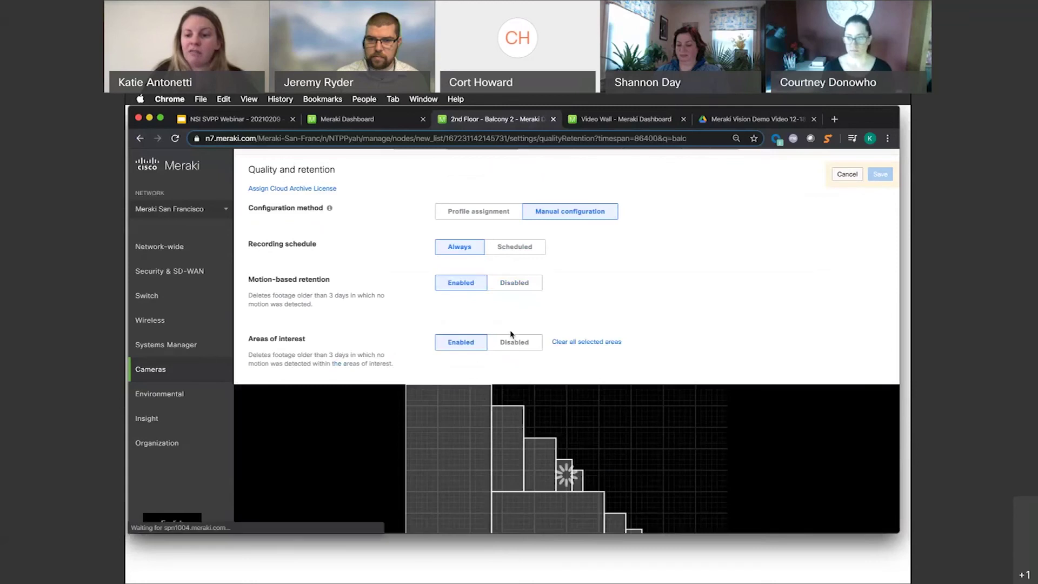
pyautogui.click(514, 345)
pyautogui.scroll(-2, 545, 349)
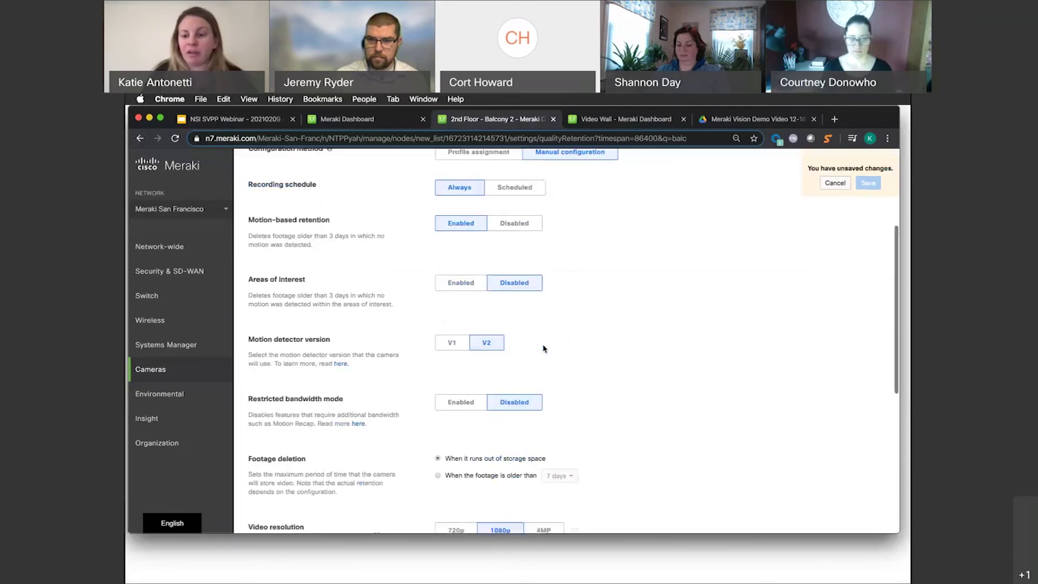
pyautogui.scroll(-6, 545, 349)
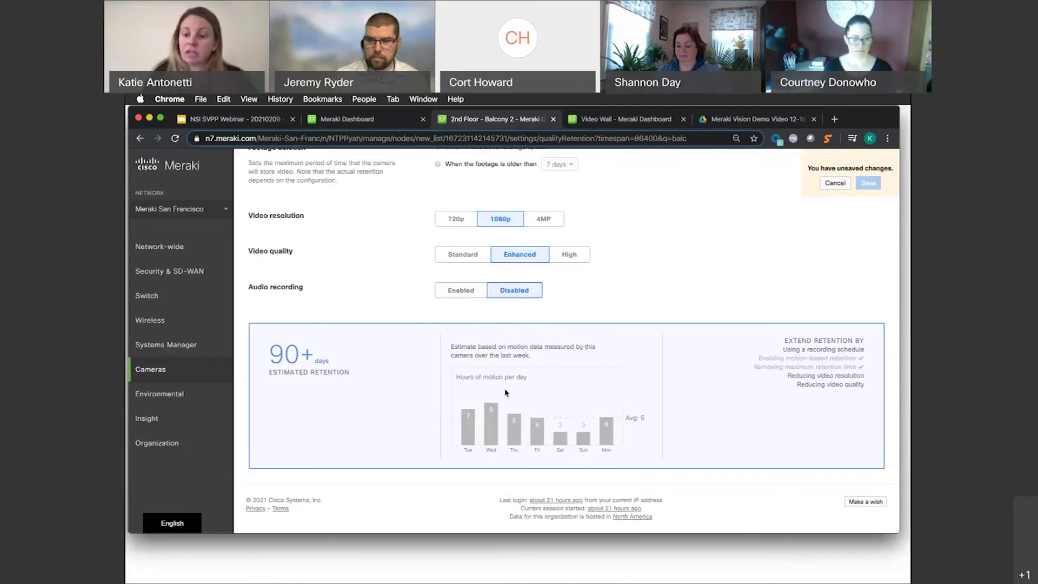
# Go from Meraki Dashboard to the NSI SVPP Webinar Slides, showing slide 7 'The MV Lineup'.
pyautogui.scroll(2, 506, 392)
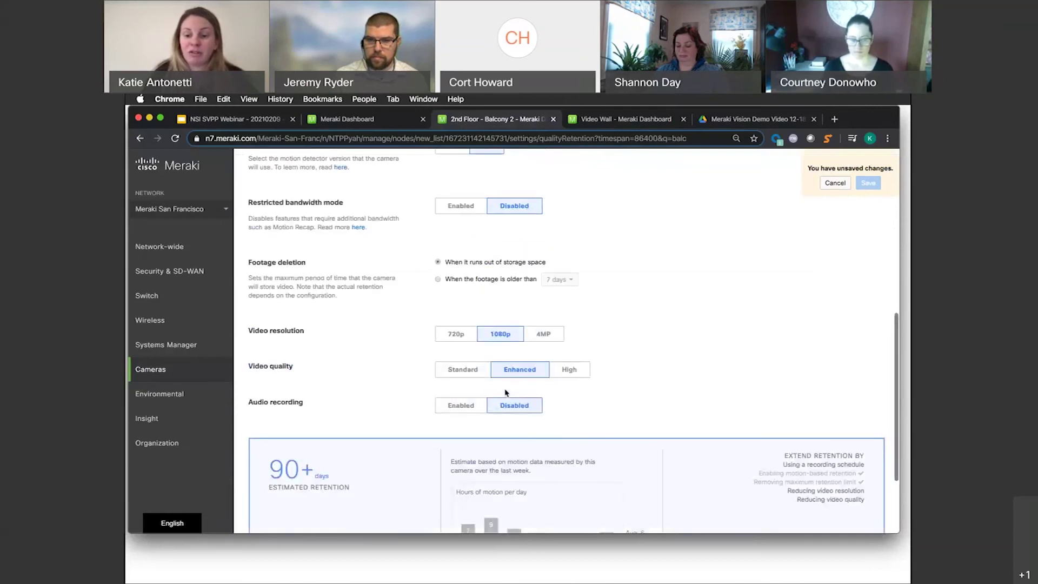
pyautogui.scroll(3, 506, 392)
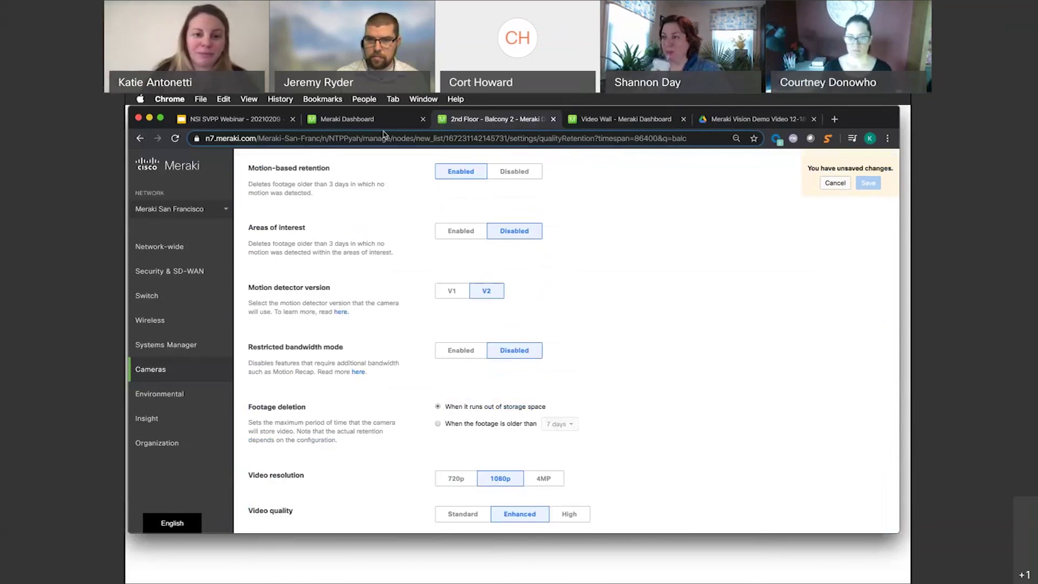
pyautogui.click(362, 119)
pyautogui.click(266, 120)
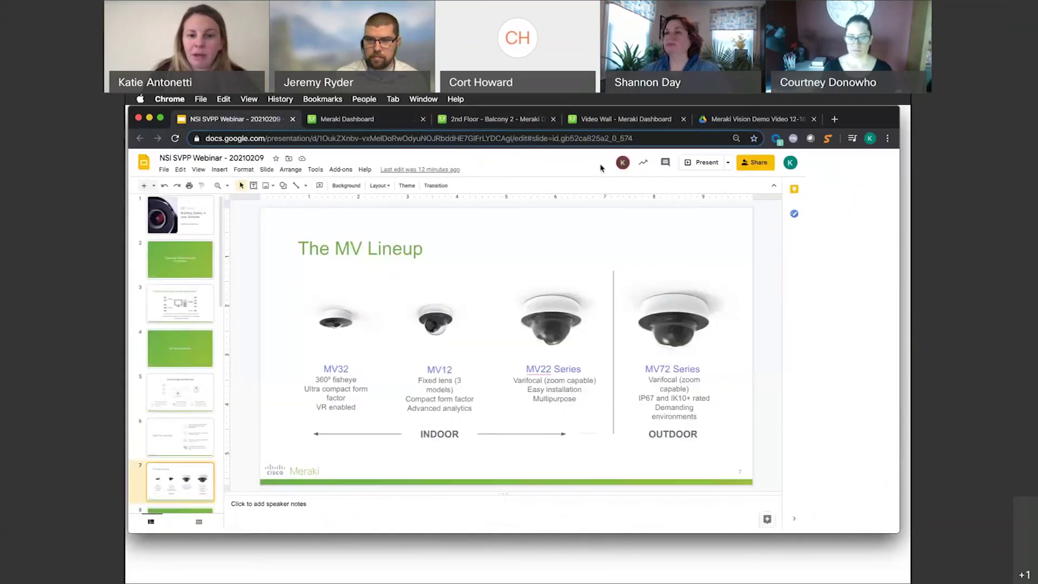